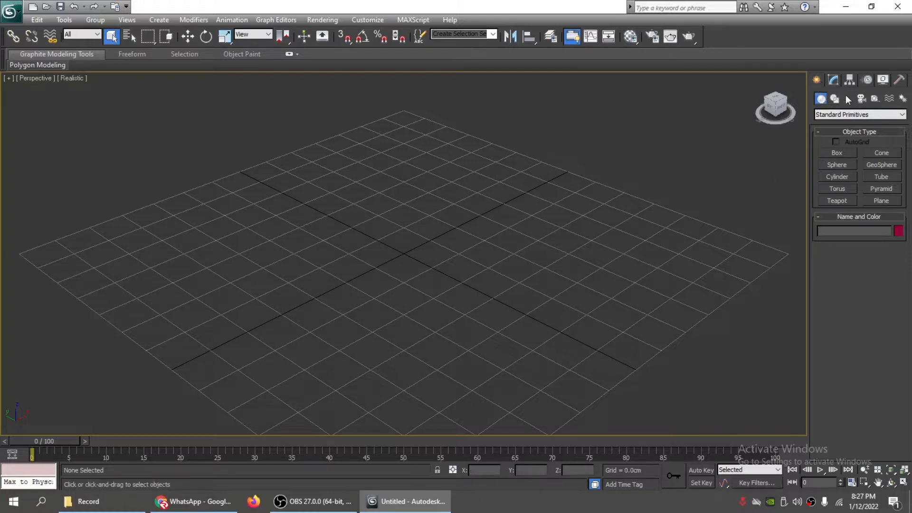
# Step: Create a Bomb space warp from the Geometric/Deformable category at the centre of the grid
pyautogui.click(889, 99)
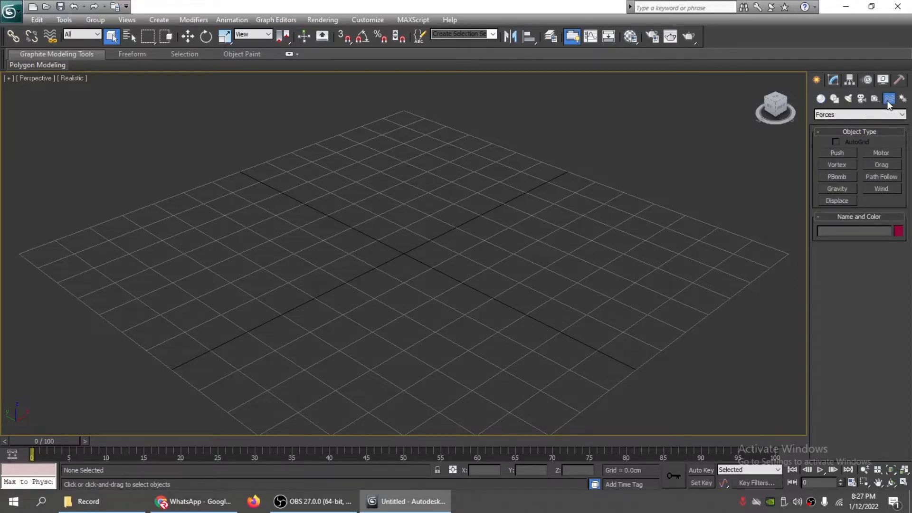
pyautogui.click(839, 116)
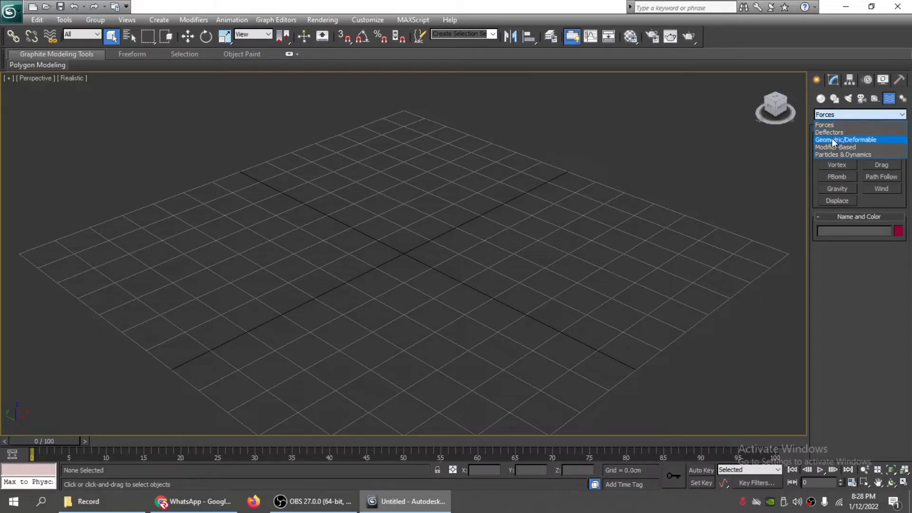
pyautogui.click(832, 140)
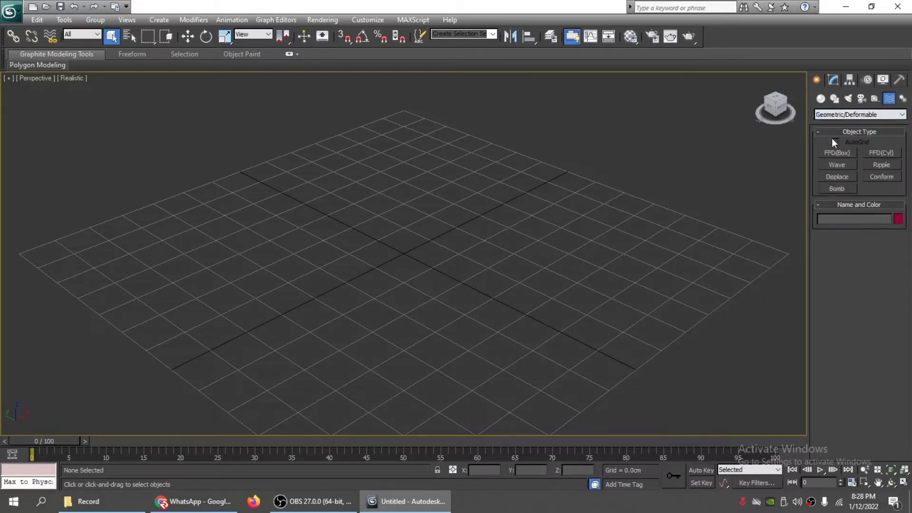
pyautogui.click(836, 189)
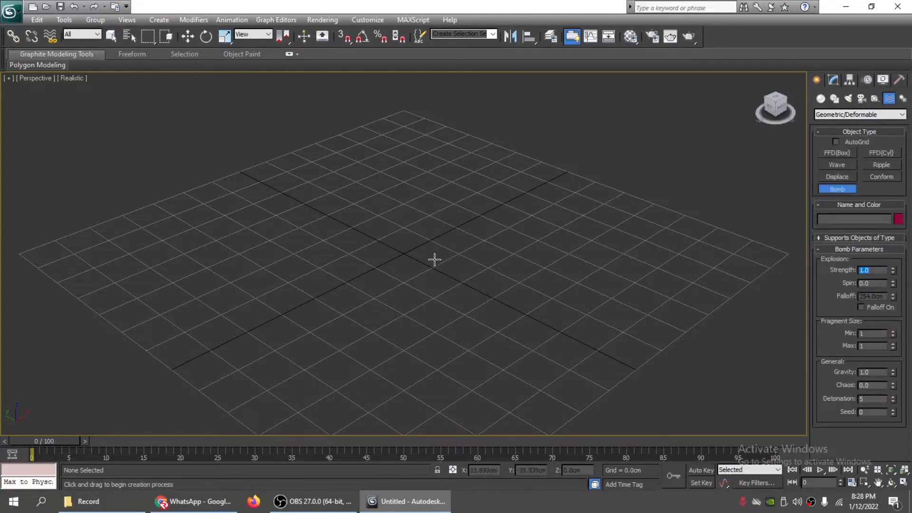
pyautogui.click(406, 252)
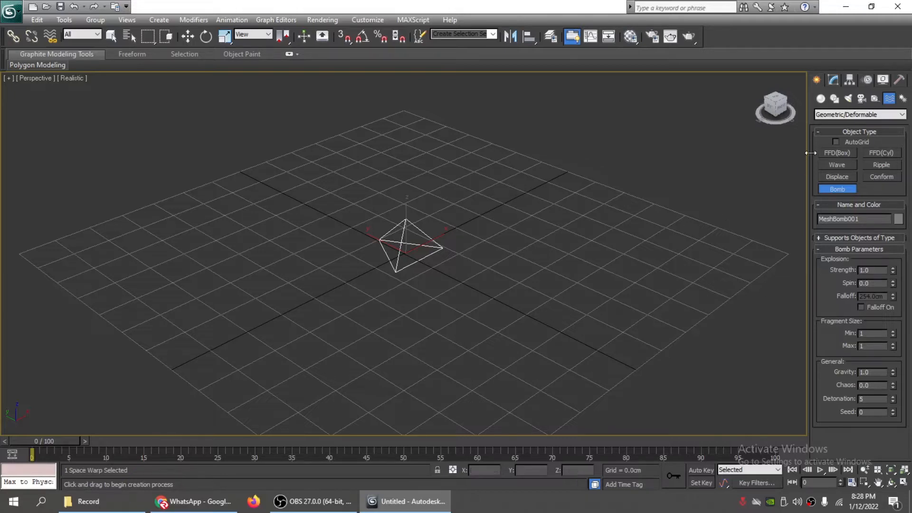
# Step: Create a standard sphere with a radius of about 34 cm on the grid beside the bomb
pyautogui.click(821, 100)
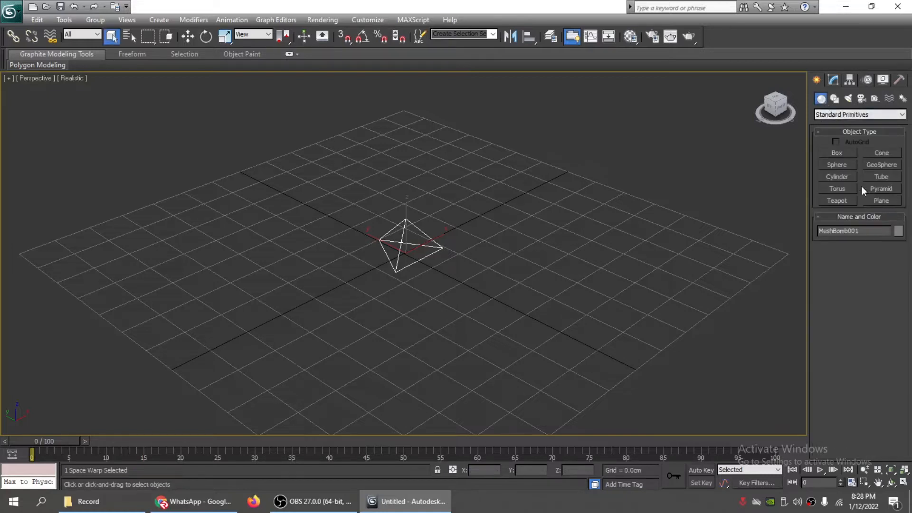
pyautogui.click(844, 167)
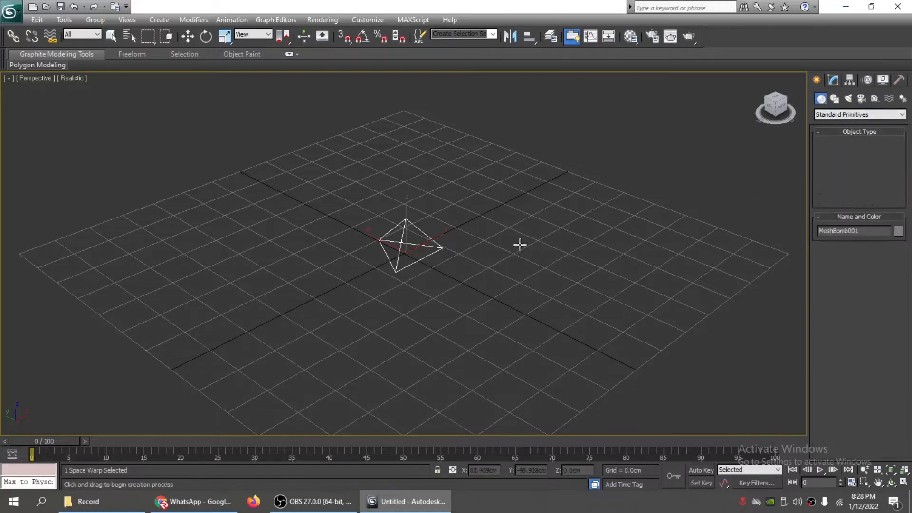
pyautogui.moveTo(513, 205); pyautogui.dragTo(525, 179)
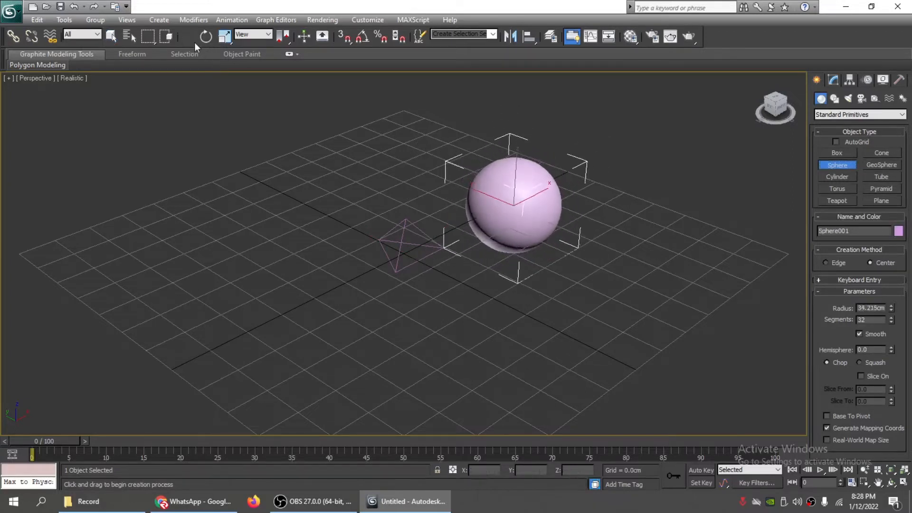
# Step: Raise the sphere along the Z axis to about 15.8 cm and deselect it
pyautogui.press('w')
pyautogui.click(601, 224)
pyautogui.click(529, 213)
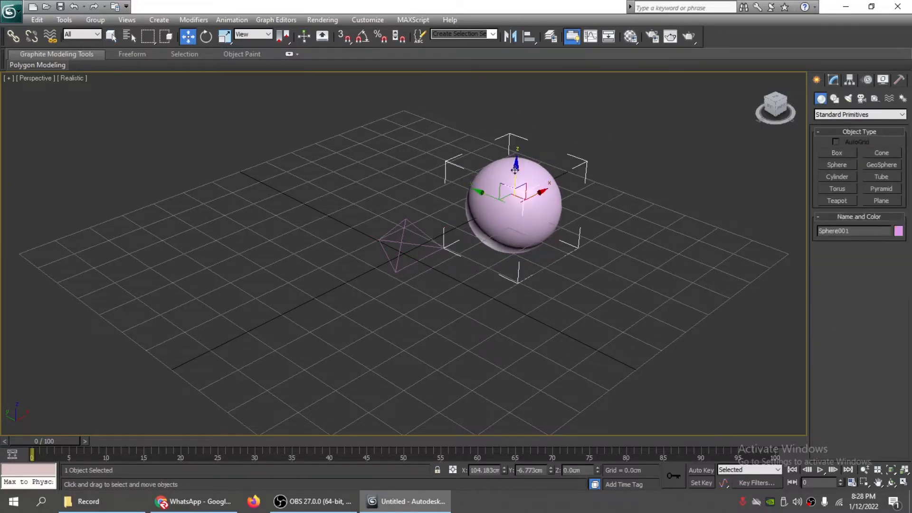
pyautogui.moveTo(517, 167); pyautogui.dragTo(583, 147)
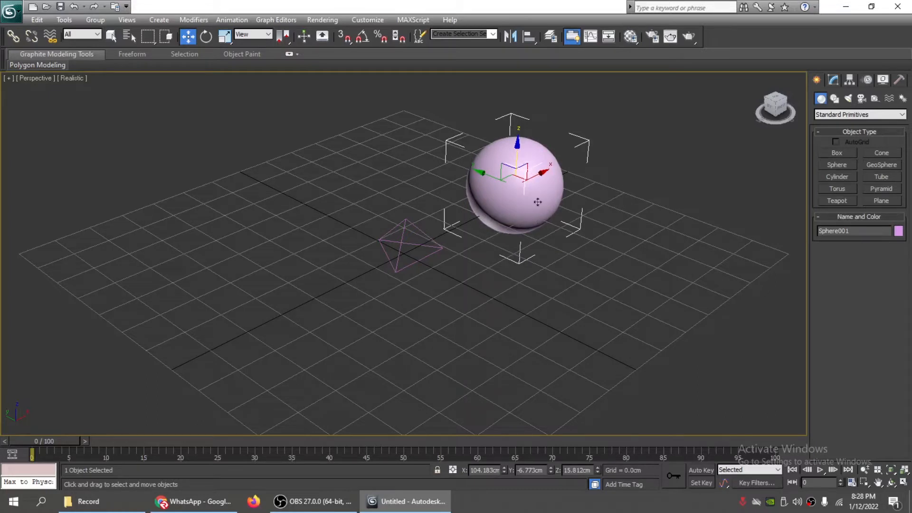
pyautogui.click(621, 235)
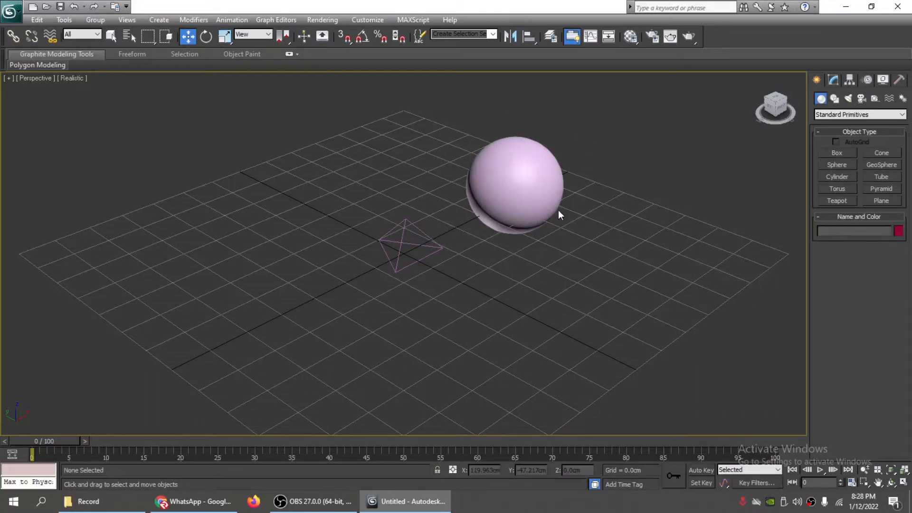
# Step: Bind the sphere to the bomb space warp
pyautogui.click(529, 187)
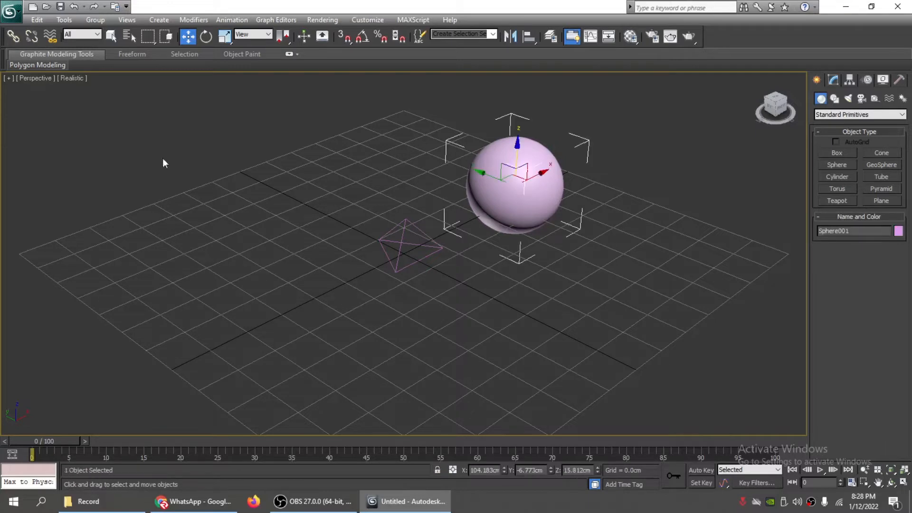
pyautogui.click(51, 39)
pyautogui.moveTo(527, 173); pyautogui.dragTo(404, 241)
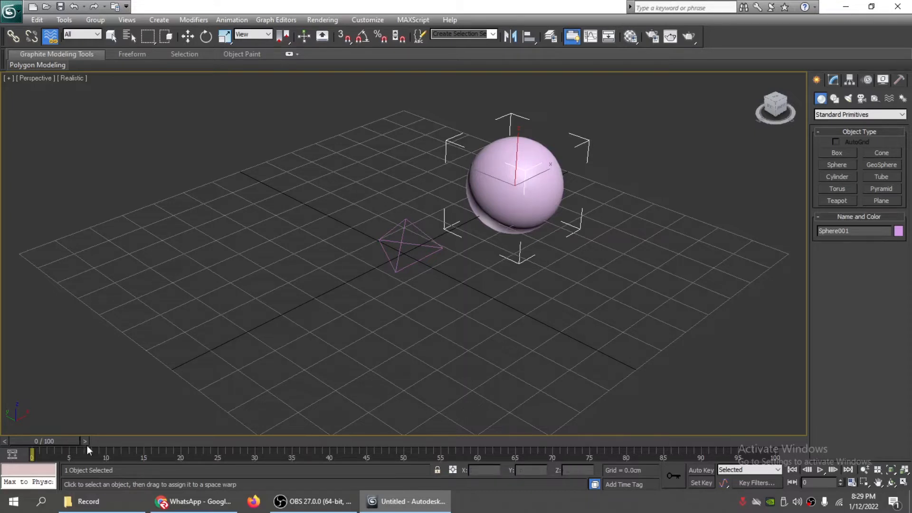
# Step: Play the animation to preview the sphere's explosion, stop it and return the timeline to frame 0
pyautogui.click(819, 469)
pyautogui.rightClick(709, 399)
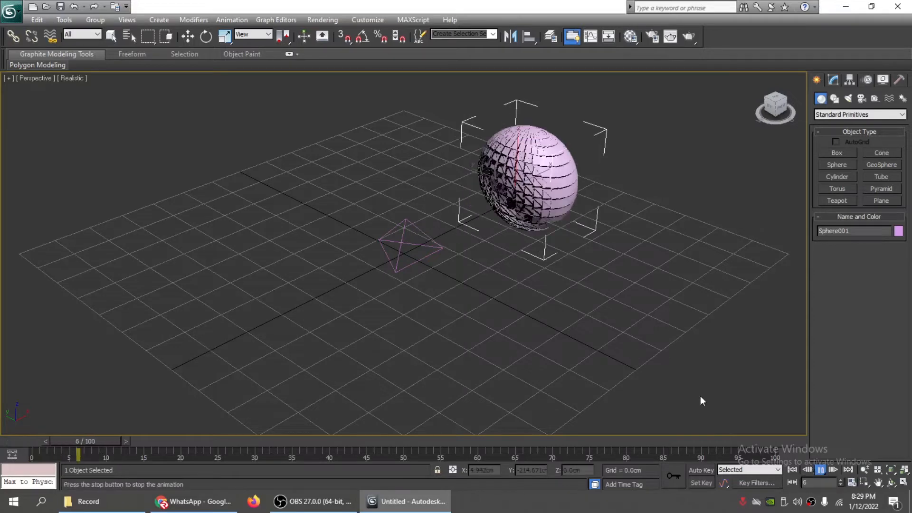
pyautogui.click(820, 470)
pyautogui.moveTo(356, 438); pyautogui.dragTo(38, 433)
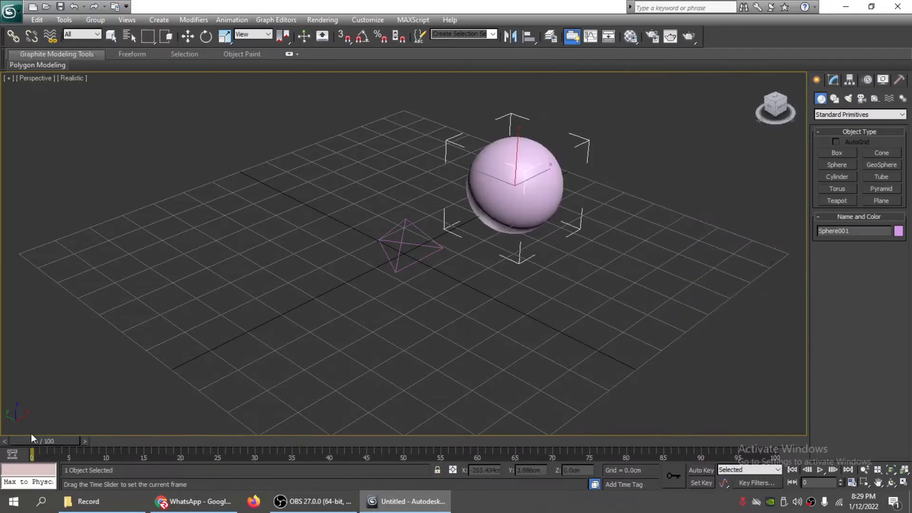
# Step: Create a teapot with a radius of about 28 cm on the opposite side of the bomb from the sphere
pyautogui.click(50, 36)
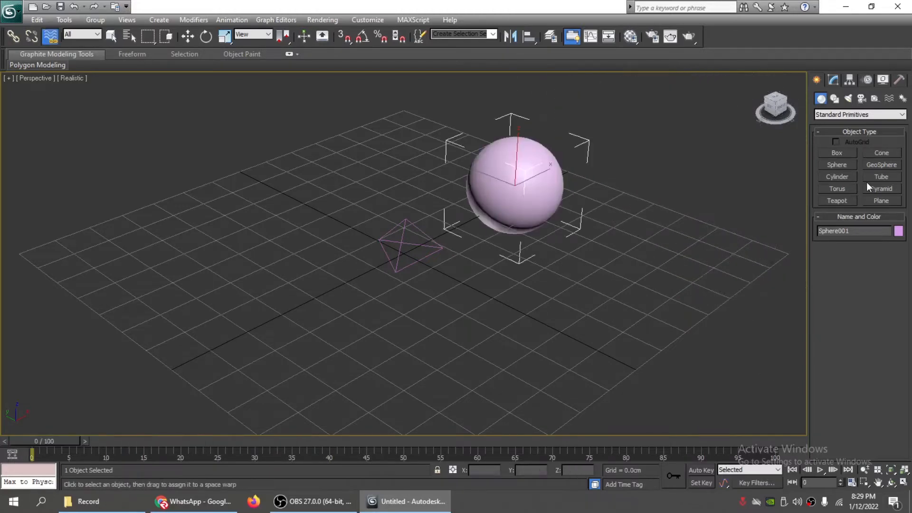
pyautogui.click(838, 202)
pyautogui.moveTo(295, 259); pyautogui.dragTo(305, 240)
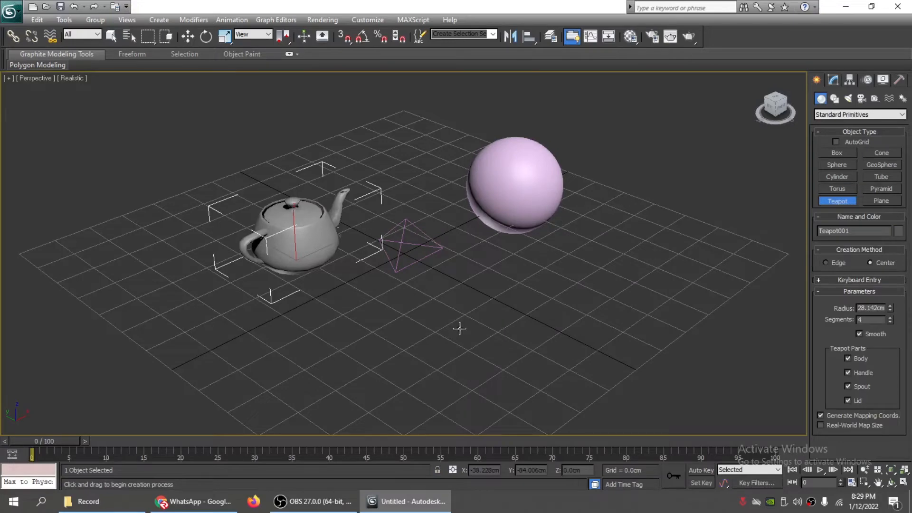
# Step: Play the animation to compare the unbound teapot with the bound sphere, and return to frame 0
pyautogui.click(820, 470)
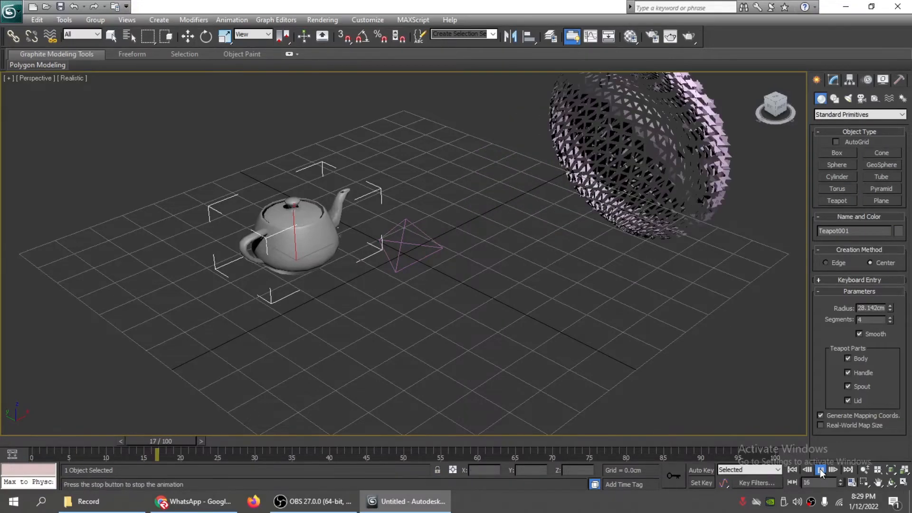
pyautogui.click(821, 470)
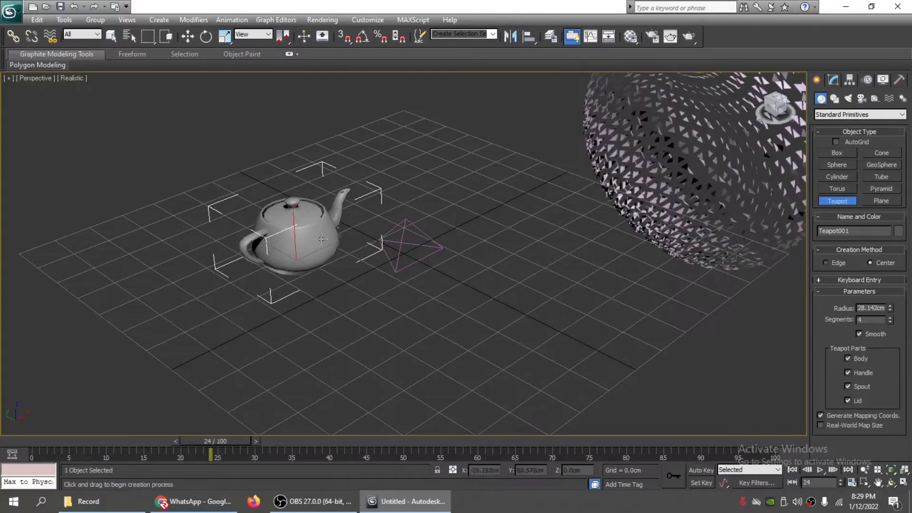
pyautogui.press('Home')
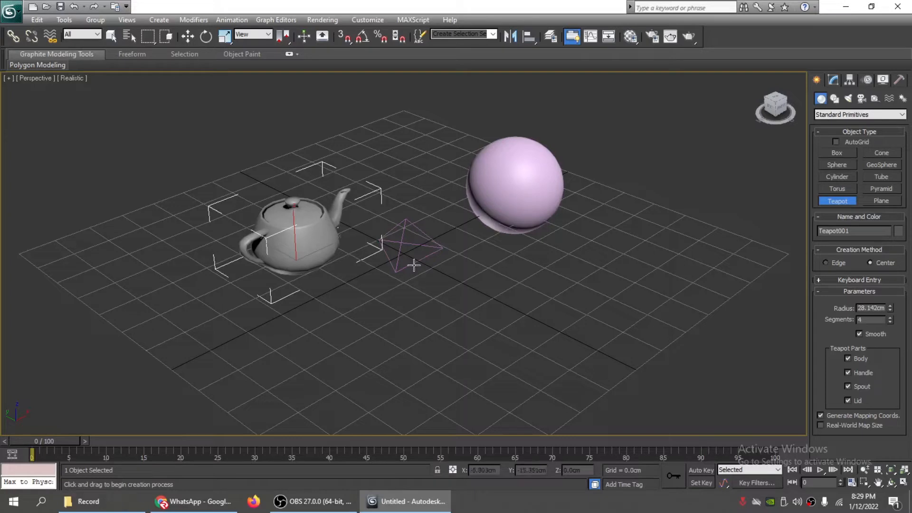
# Step: Bind the teapot to the bomb, preview both objects exploding, and scrub the timeline back to frame 2
pyautogui.click(50, 36)
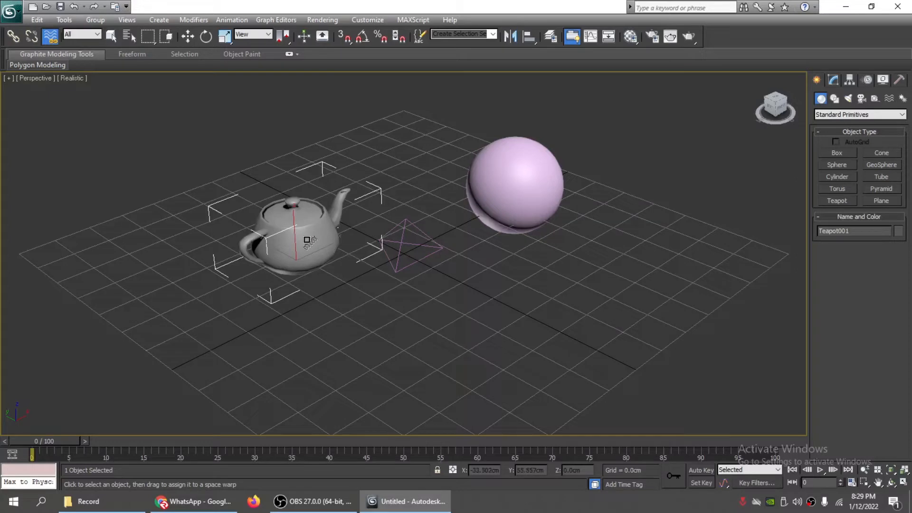
pyautogui.moveTo(307, 241); pyautogui.dragTo(401, 245)
pyautogui.click(820, 470)
pyautogui.click(820, 470)
pyautogui.click(49, 37)
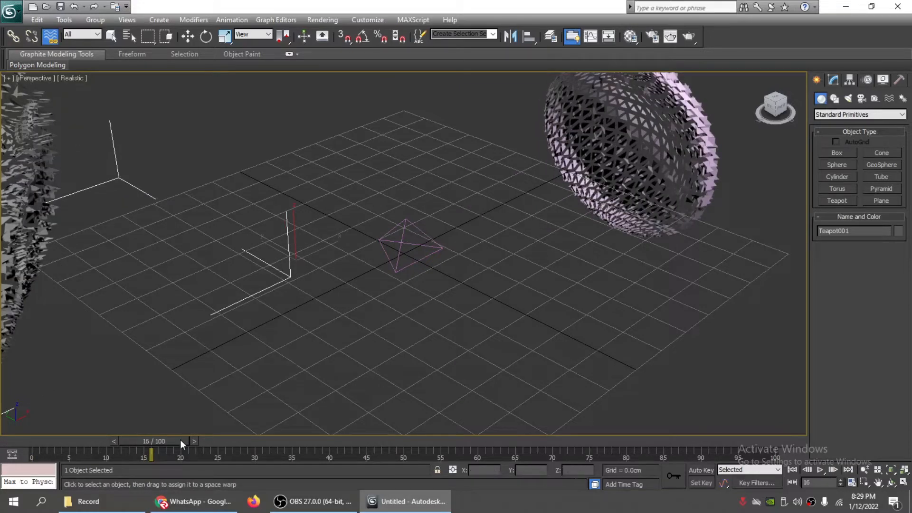
pyautogui.moveTo(180, 440); pyautogui.dragTo(76, 440)
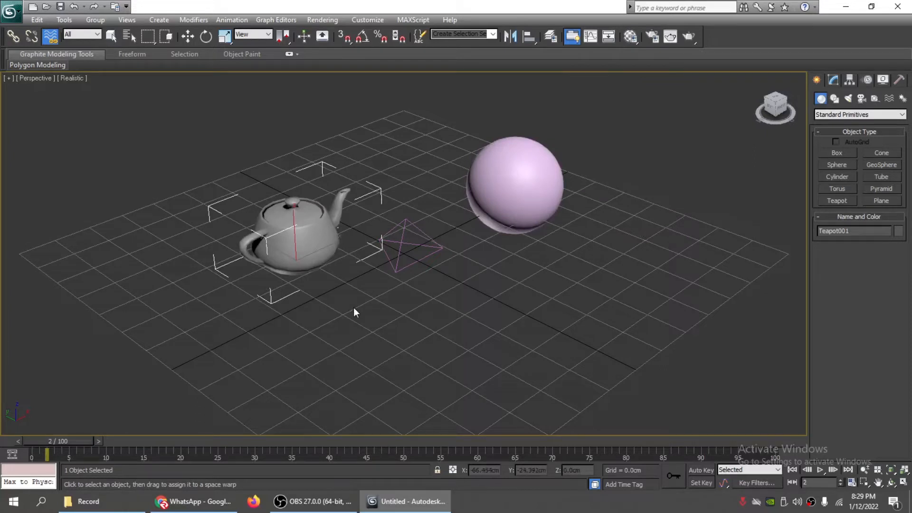
# Step: Delete the teapot and return the timeline to frame 0
pyautogui.press('w')
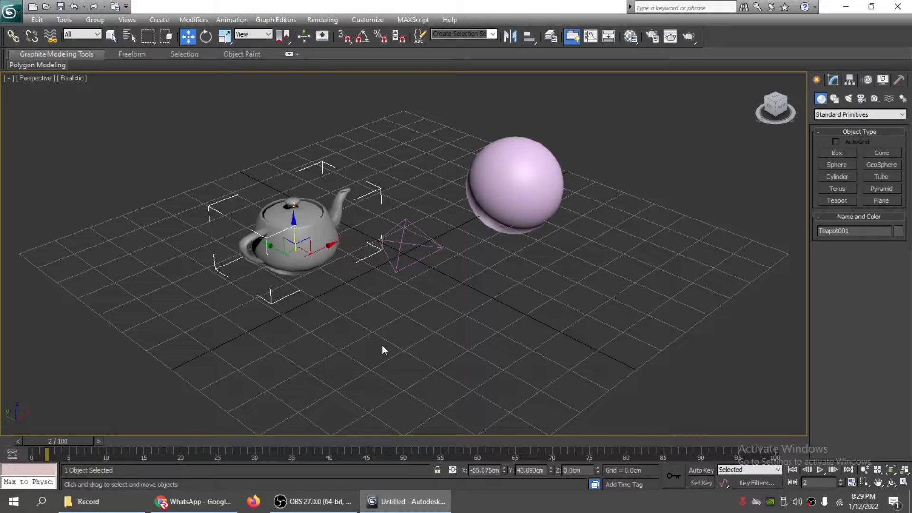
pyautogui.press('Delete')
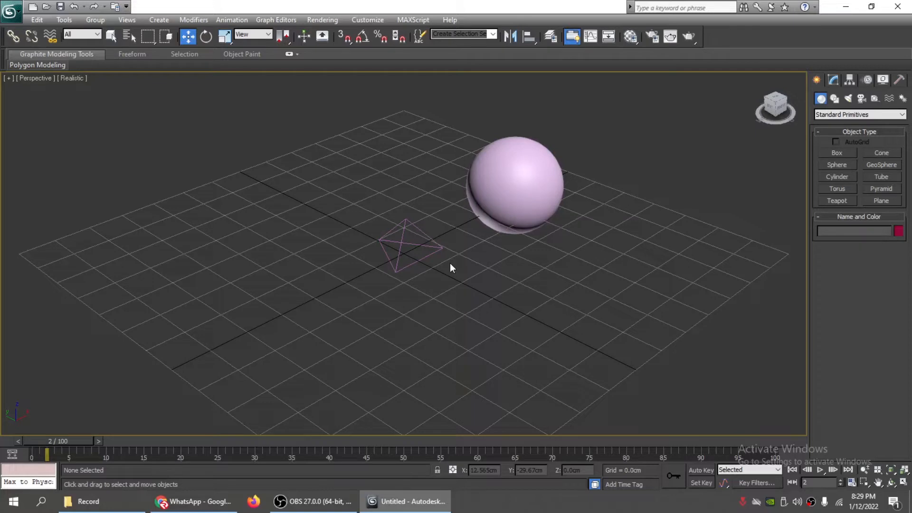
pyautogui.moveTo(63, 440); pyautogui.dragTo(49, 441)
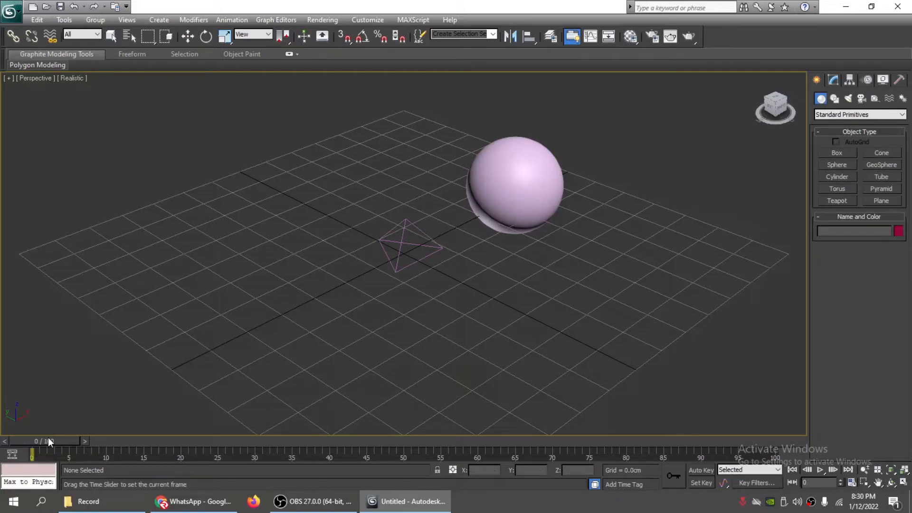
# Step: Scrub the explosion with the sphere at several positions around the bomb, ending at frame 6 with the sphere centred on it at Z about 6.3 cm
pyautogui.press('w')
pyautogui.click(526, 204)
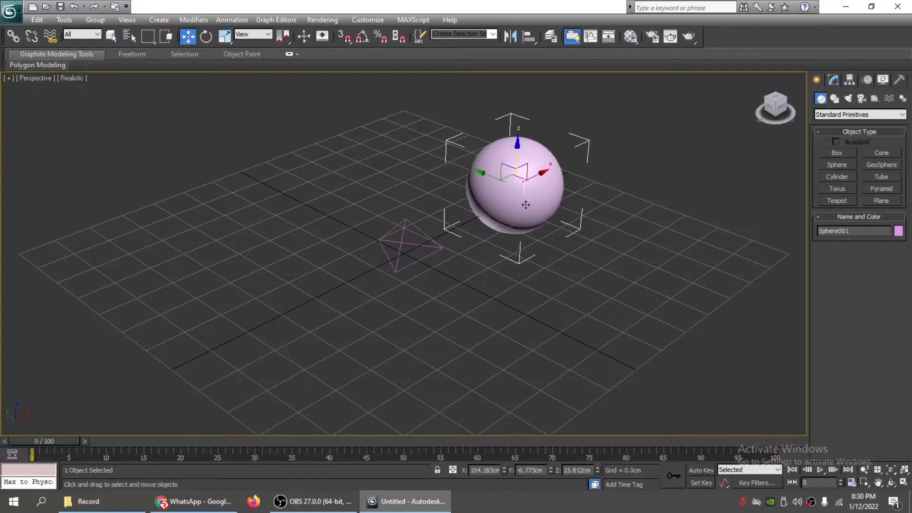
pyautogui.moveTo(61, 440); pyautogui.dragTo(95, 441)
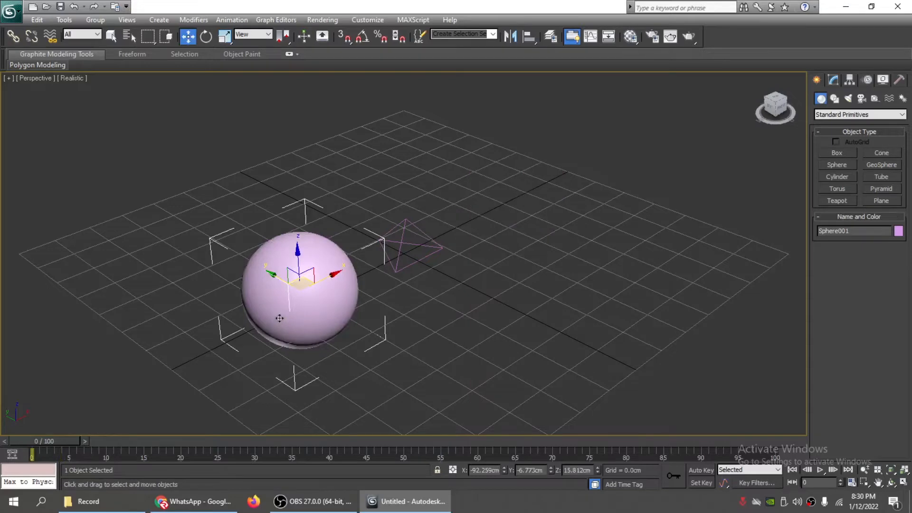
pyautogui.moveTo(69, 441); pyautogui.dragTo(158, 446)
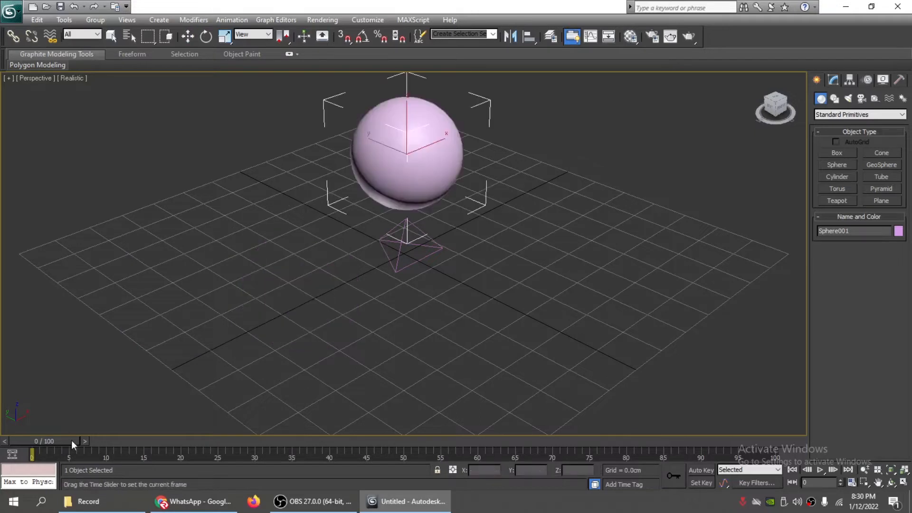
pyautogui.moveTo(71, 440); pyautogui.dragTo(80, 442)
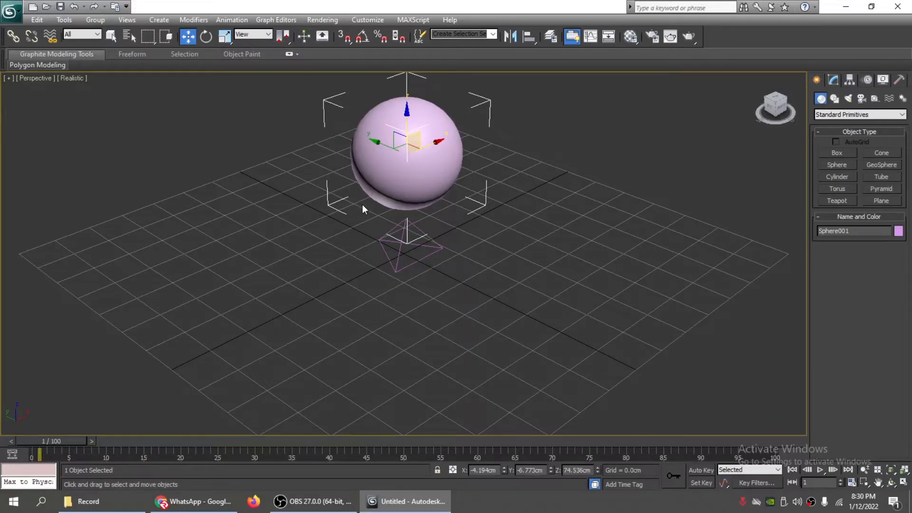
pyautogui.moveTo(64, 441); pyautogui.dragTo(108, 441)
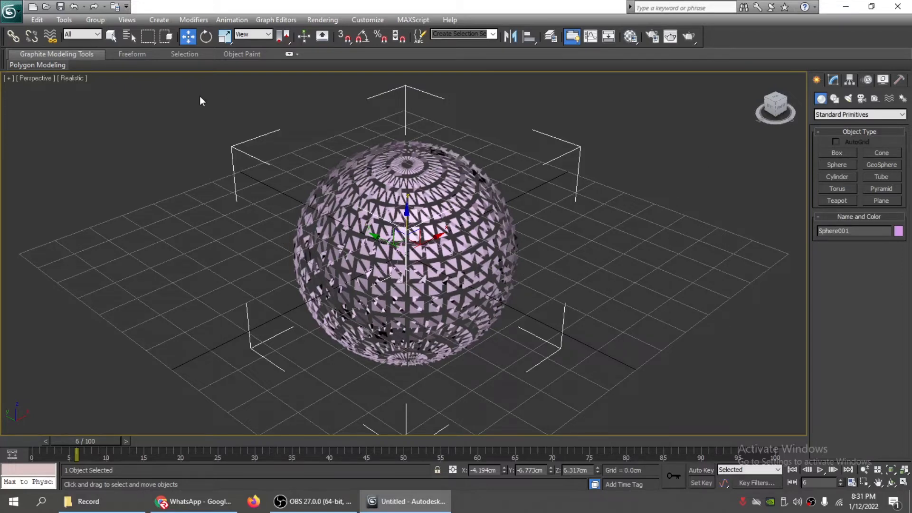
# Step: Select MeshBomb001 by name from the scene and open its bomb parameters for modification
pyautogui.click(126, 38)
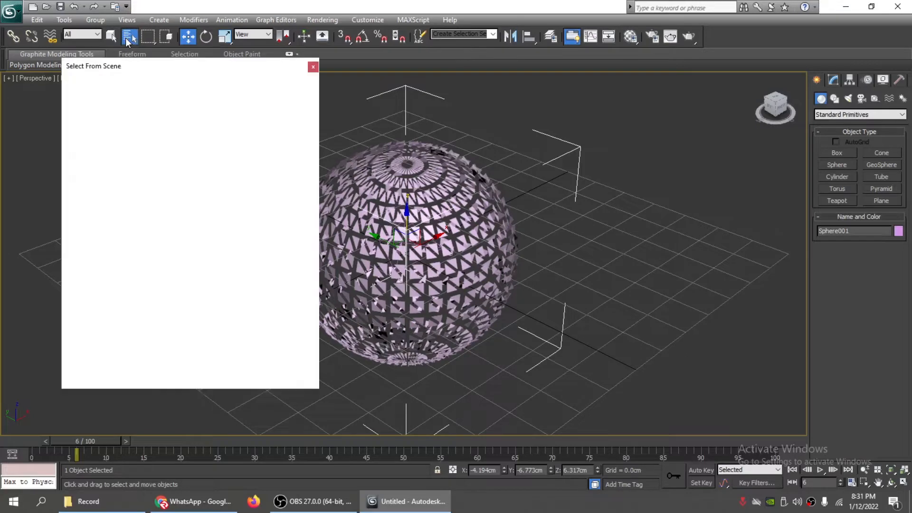
pyautogui.click(99, 136)
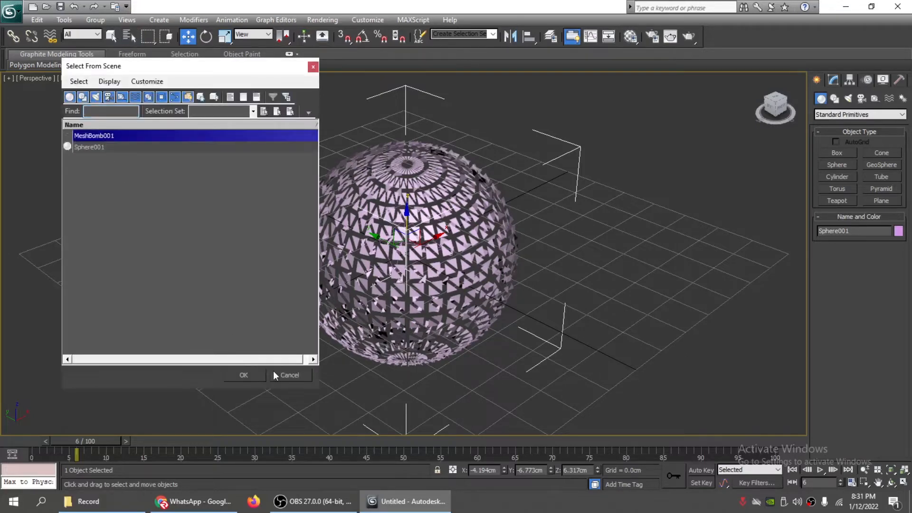
pyautogui.click(242, 376)
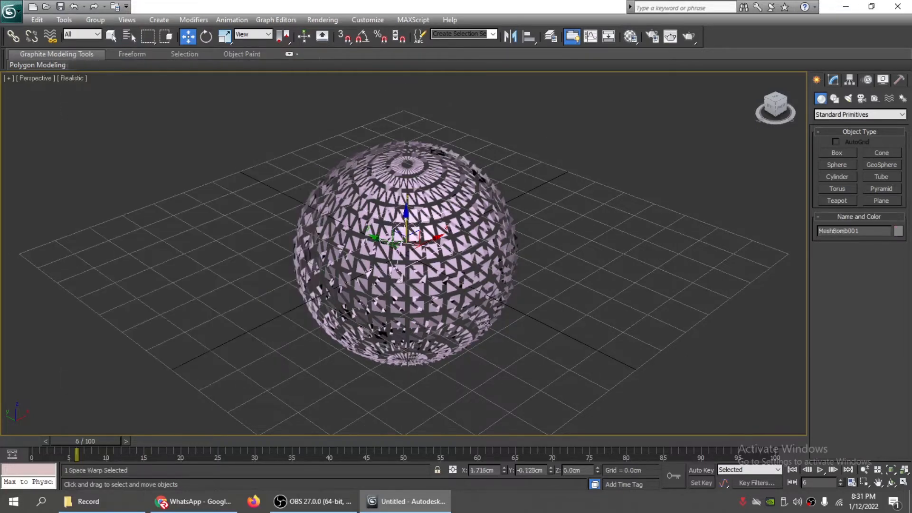
pyautogui.click(833, 82)
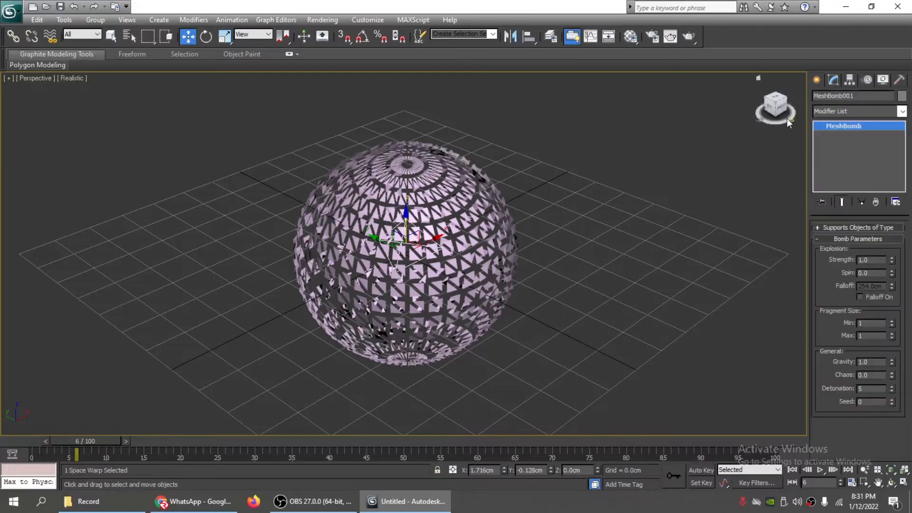
# Step: Orbit to a lower view of the sphere and scrub the explosion back and forth, ending at frame 6
pyautogui.moveTo(778, 101); pyautogui.dragTo(752, 126)
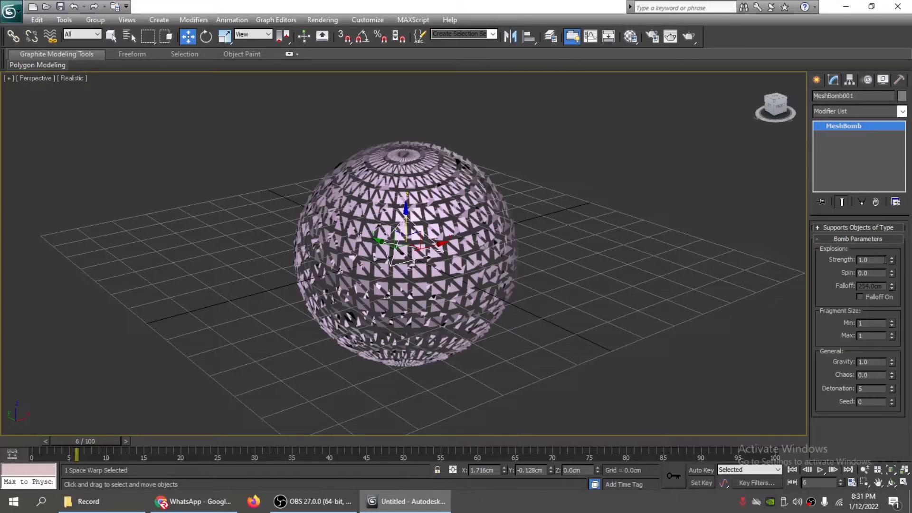
pyautogui.moveTo(105, 437); pyautogui.dragTo(73, 440)
pyautogui.moveTo(73, 441); pyautogui.dragTo(104, 437)
pyautogui.press('w')
pyautogui.press('q')
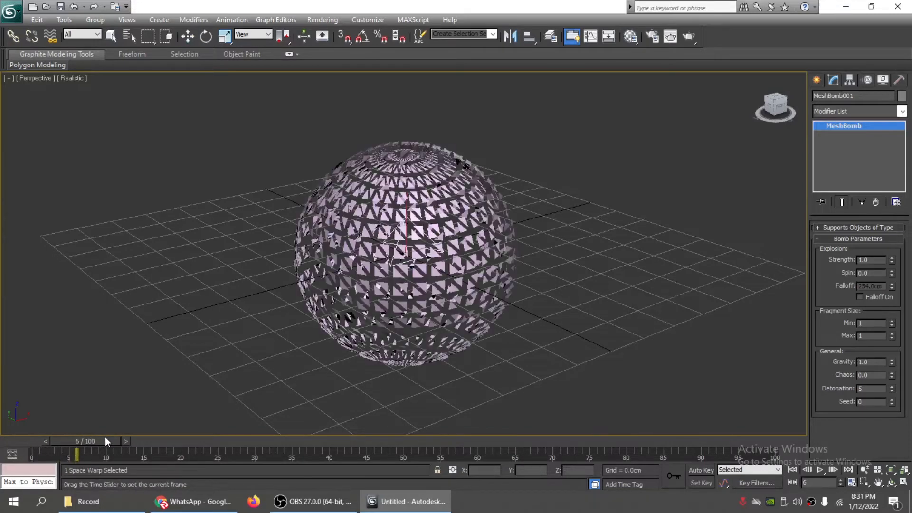
pyautogui.press('w')
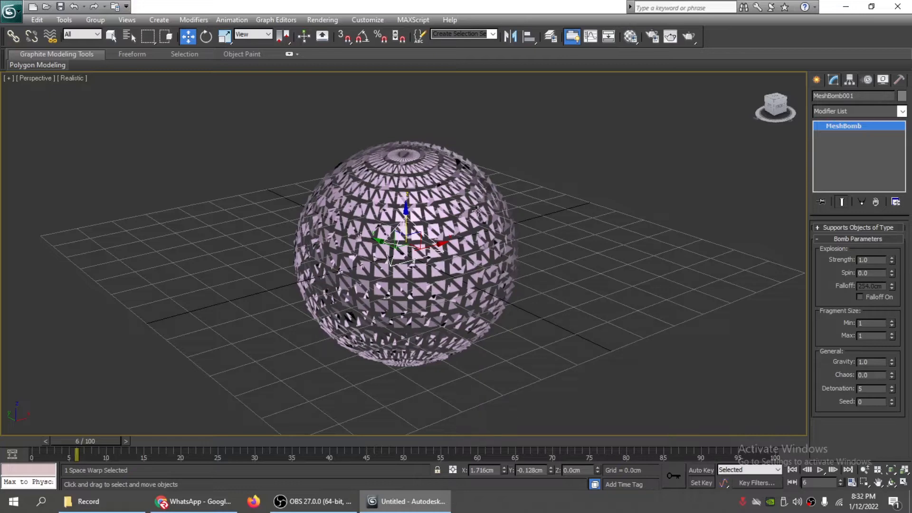
# Step: Raise the bomb's spin to 2.55 and preview the rotating fragments around frame 6
pyautogui.moveTo(892, 271); pyautogui.dragTo(909, 195)
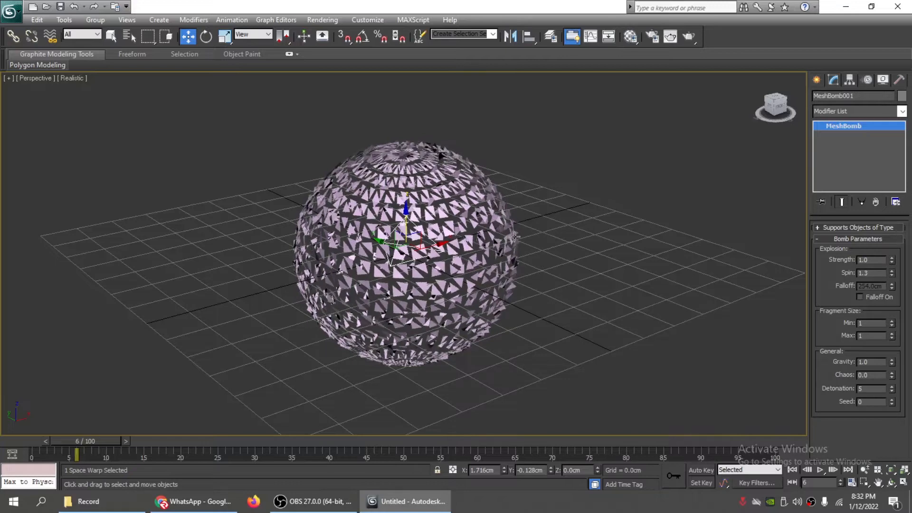
pyautogui.moveTo(892, 272); pyautogui.dragTo(892, 233)
pyautogui.moveTo(90, 440)
pyautogui.mouseDown()
pyautogui.moveTo(61, 441)
pyautogui.moveTo(94, 443)
pyautogui.mouseUp()
pyautogui.press('w')
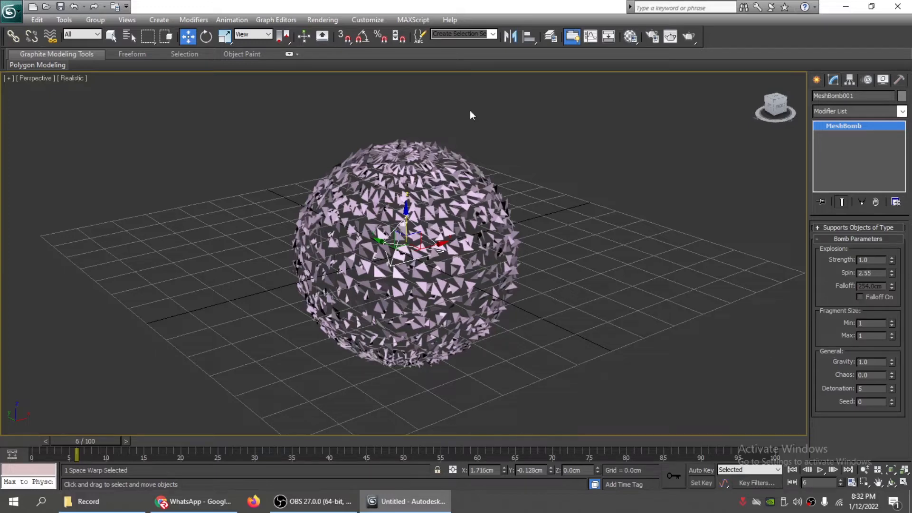
# Step: Try the explosion with the bomb's falloff enabled, scrub to frame 7, and disable the falloff again
pyautogui.click(858, 296)
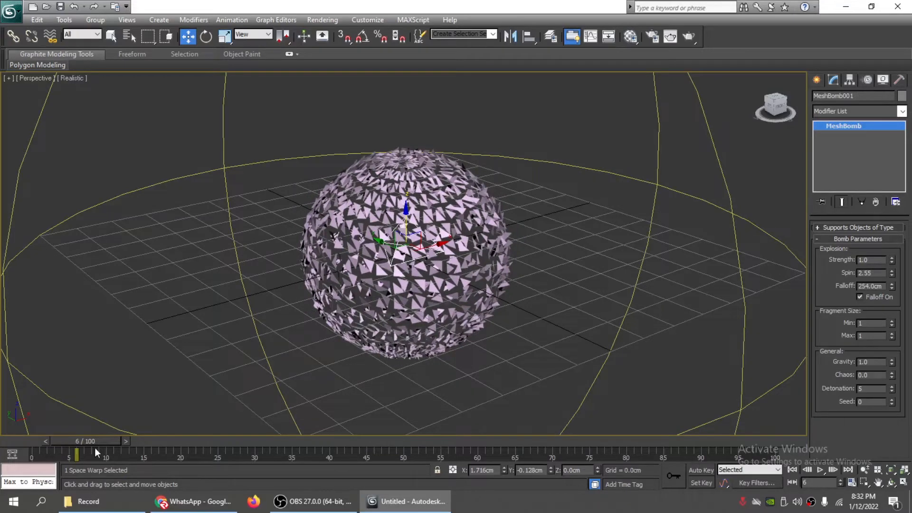
pyautogui.moveTo(95, 447)
pyautogui.mouseDown()
pyautogui.moveTo(135, 443)
pyautogui.moveTo(91, 443)
pyautogui.moveTo(109, 443)
pyautogui.mouseUp()
pyautogui.press('w')
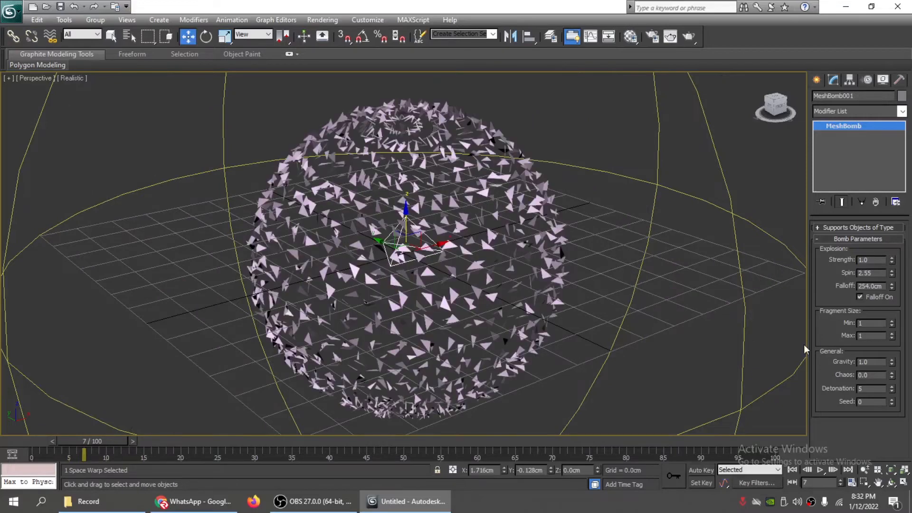
pyautogui.click(859, 297)
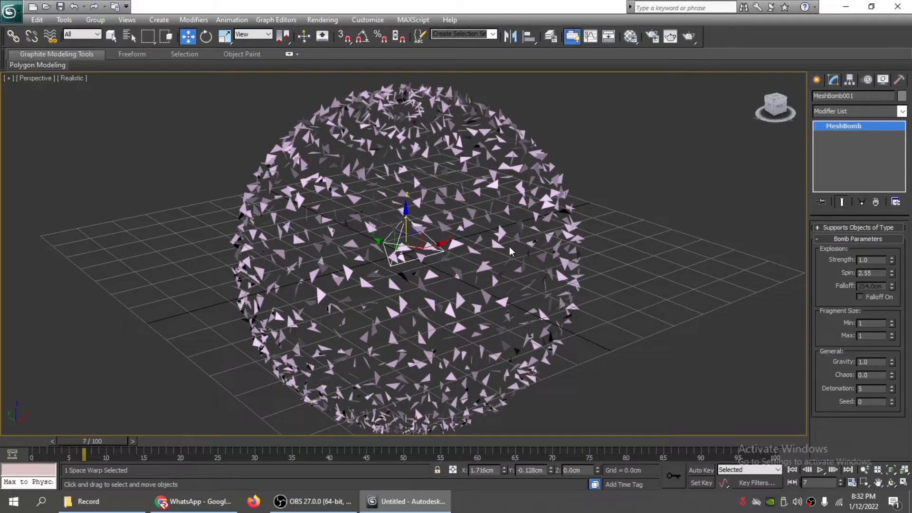
# Step: Try a minimum and maximum fragment size of 10 and scrub the explosion around frame 7
pyautogui.click(860, 324)
pyautogui.write('10')
pyautogui.press('Return')
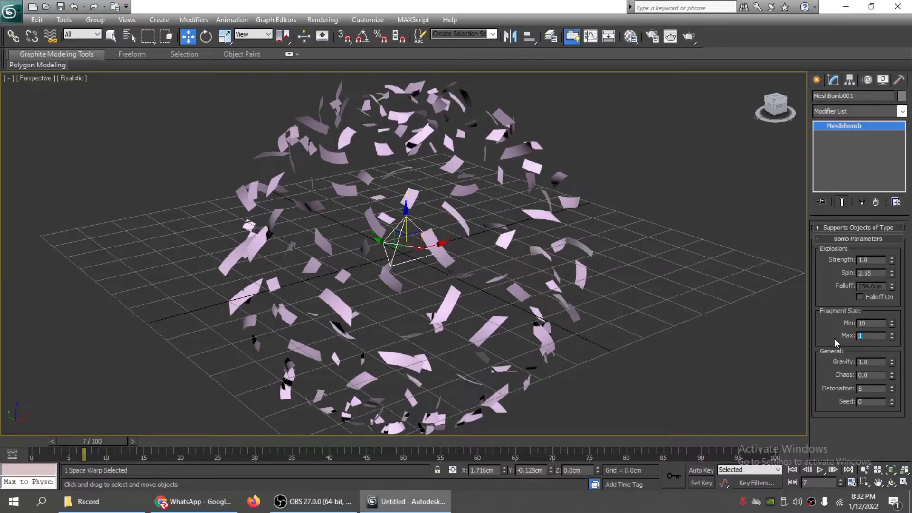
pyautogui.write('10')
pyautogui.press('Return')
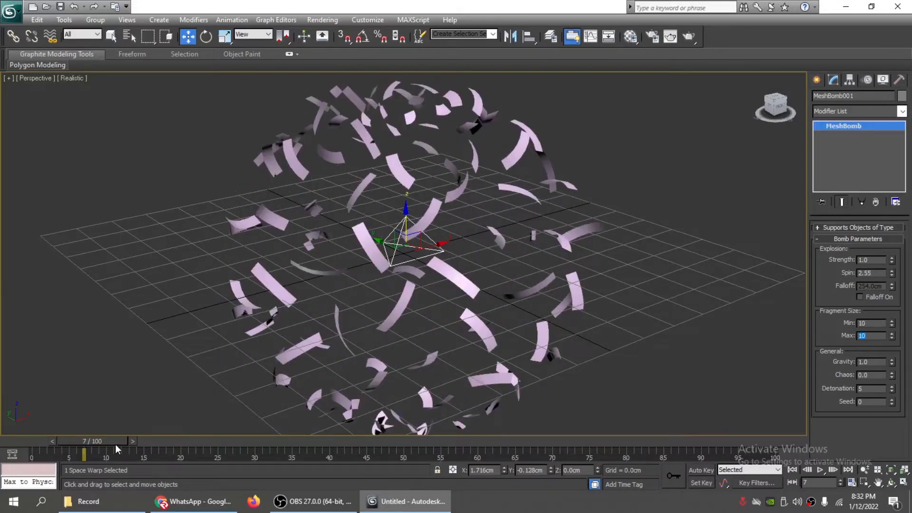
pyautogui.moveTo(116, 444); pyautogui.dragTo(117, 441)
# Step: Try a minimum and maximum fragment size of 2 and scrub the explosion around frame 7
pyautogui.moveTo(870, 324); pyautogui.dragTo(833, 327)
pyautogui.write('2')
pyautogui.press('Tab')
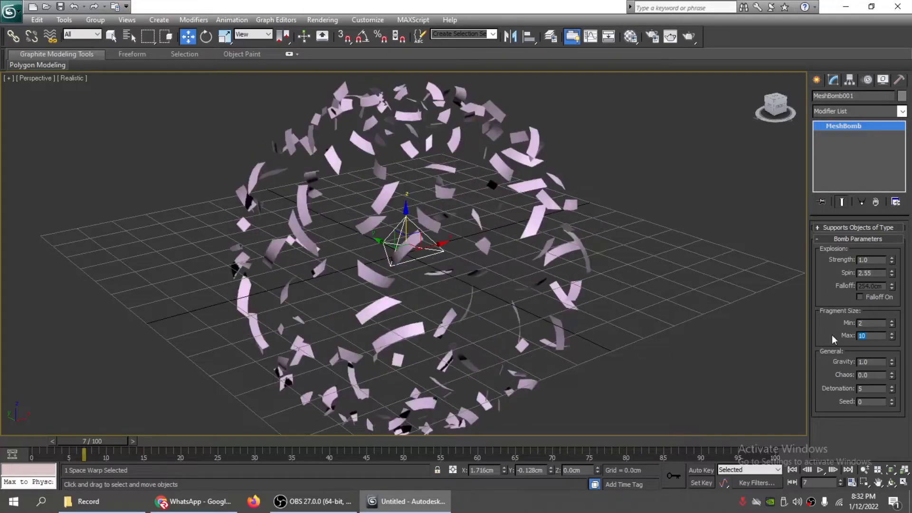
pyautogui.write('2')
pyautogui.press('Return')
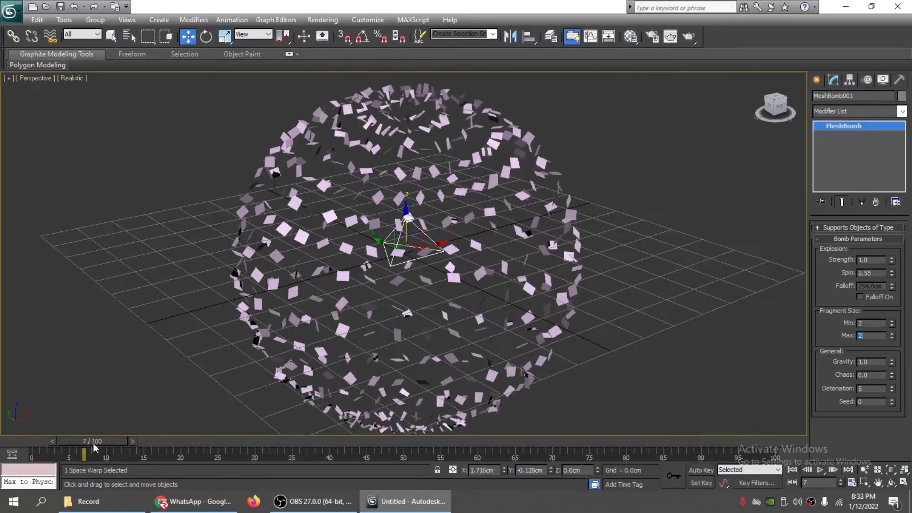
pyautogui.moveTo(93, 443); pyautogui.dragTo(94, 434)
# Step: Set the maximum fragment size to 1 and scrub the explosion to frame 6
pyautogui.write('1')
pyautogui.press('Return')
pyautogui.moveTo(104, 443); pyautogui.dragTo(95, 443)
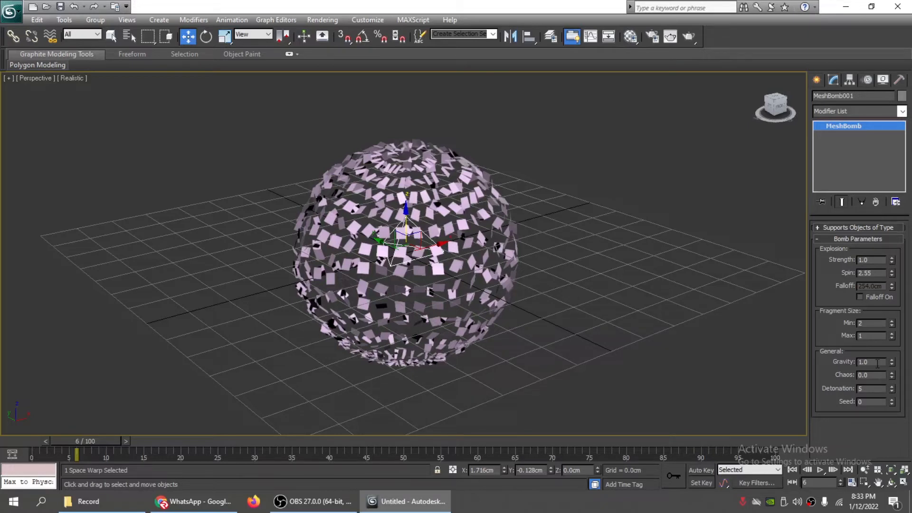
# Step: Try the bomb's gravity at 0 while scrubbing to frame 7, and at 1 while scrubbing to frame 21
pyautogui.doubleClick(877, 363)
pyautogui.write('0')
pyautogui.moveTo(98, 439); pyautogui.dragTo(106, 440)
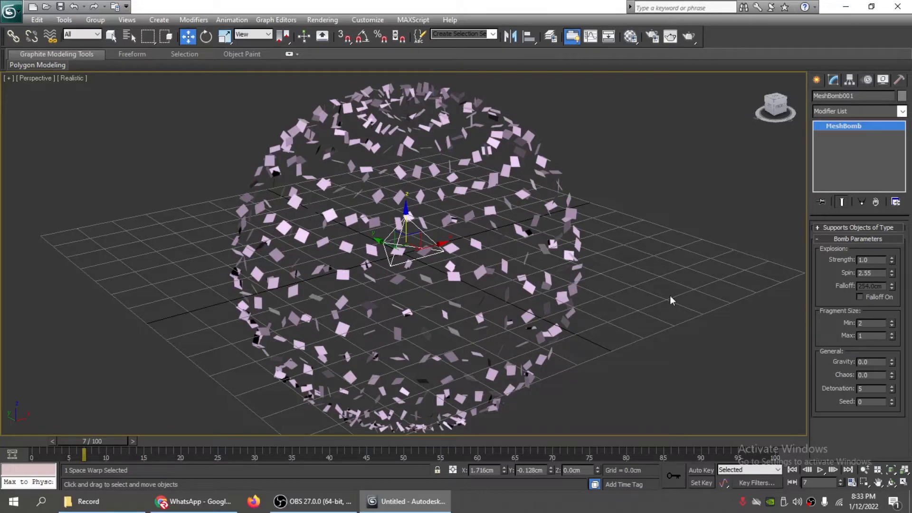
pyautogui.doubleClick(874, 362)
pyautogui.write('1')
pyautogui.moveTo(112, 441); pyautogui.dragTo(188, 440)
pyautogui.press('w')
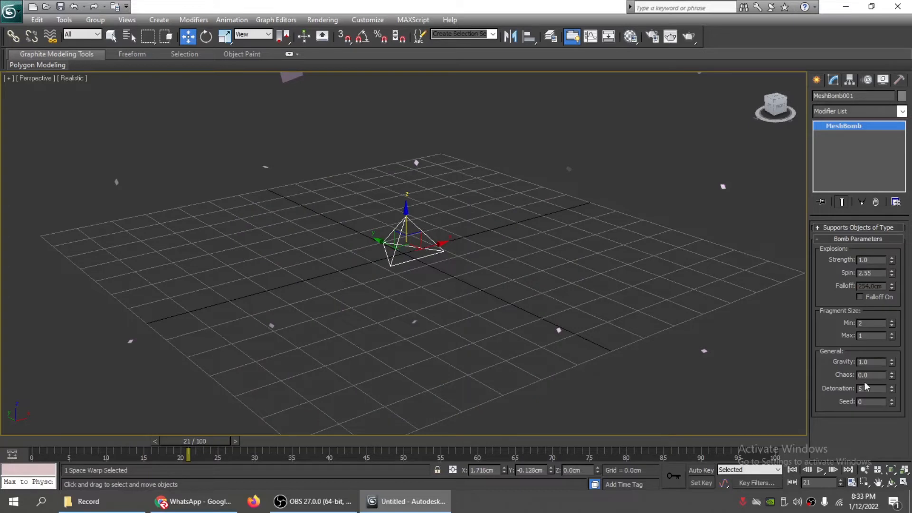
# Step: Try a gravity of 10 on the bomb and scrub the explosion back to frame 6
pyautogui.doubleClick(866, 362)
pyautogui.write('10')
pyautogui.moveTo(199, 441); pyautogui.dragTo(92, 434)
pyautogui.press('w')
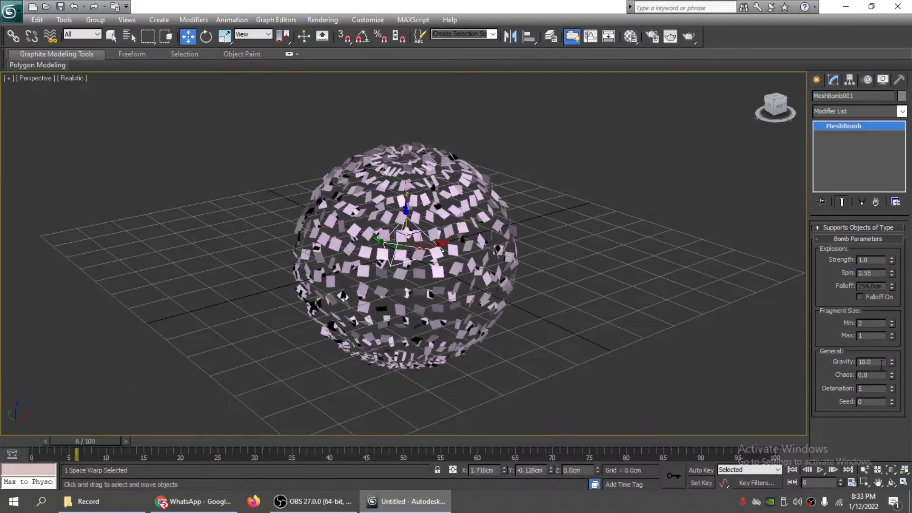
# Step: Set the bomb's gravity to 2 and scrub the explosion at a wider view, ending at frame 7
pyautogui.doubleClick(881, 364)
pyautogui.write('2')
pyautogui.press('Return')
pyautogui.scroll(-4, 618, 341)
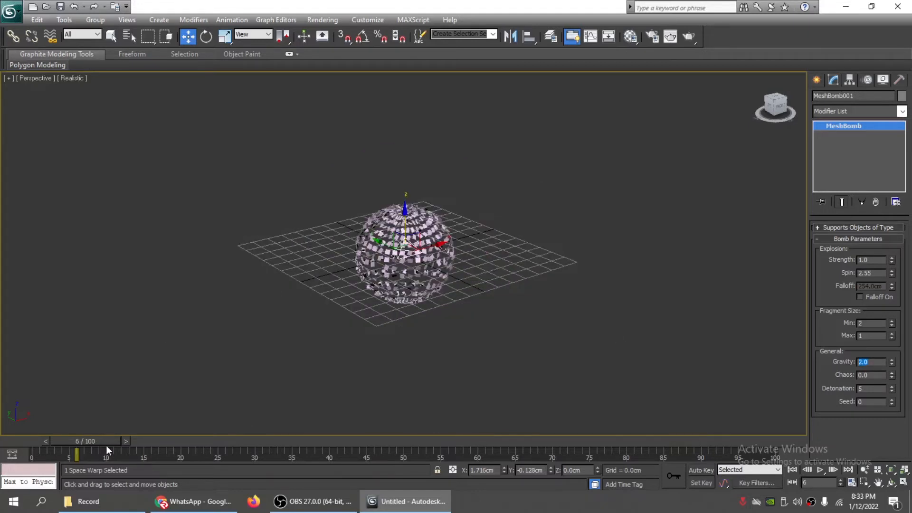
pyautogui.moveTo(107, 445)
pyautogui.mouseDown()
pyautogui.moveTo(169, 444)
pyautogui.moveTo(98, 440)
pyautogui.mouseUp()
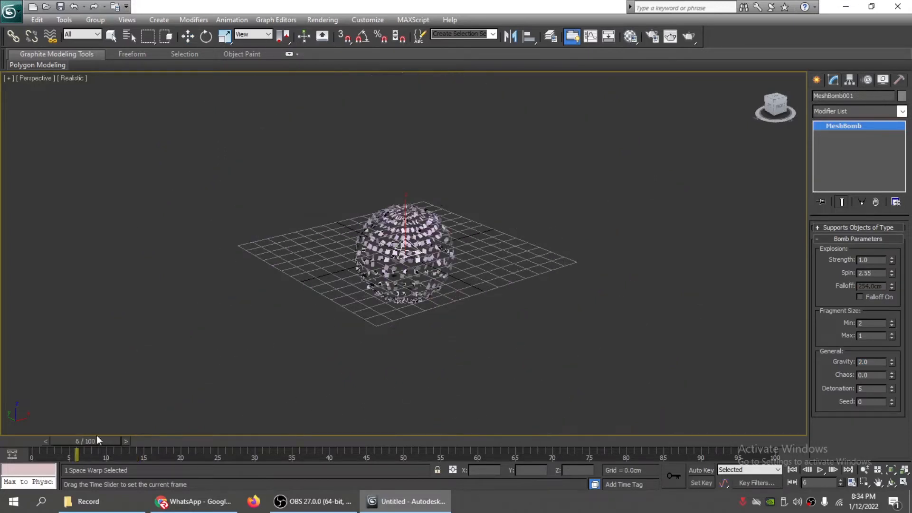
pyautogui.press('w')
pyautogui.scroll(3, 483, 375)
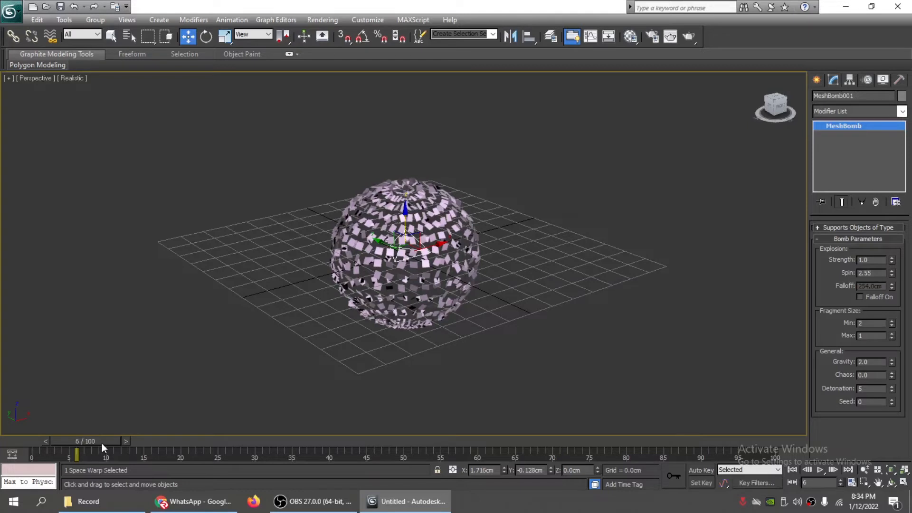
pyautogui.moveTo(102, 443); pyautogui.dragTo(108, 443)
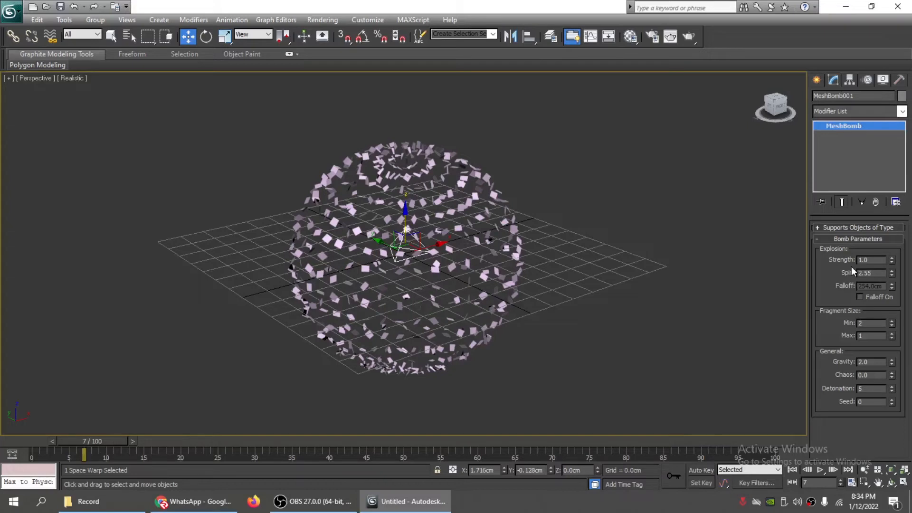
# Step: Set the bomb's chaos to 10 and the minimum fragment size to 1, scrubbing the explosion to frame 6
pyautogui.doubleClick(874, 375)
pyautogui.write('5')
pyautogui.press('Return')
pyautogui.press('w')
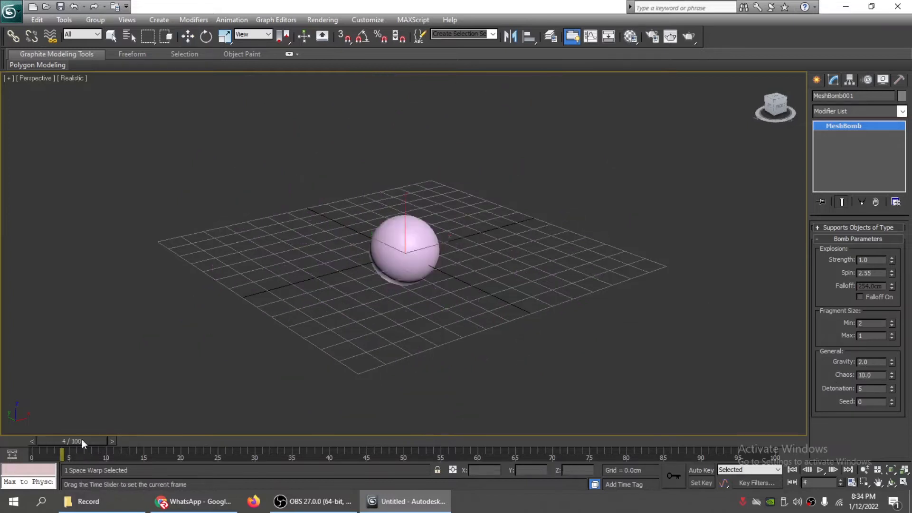
pyautogui.moveTo(82, 439); pyautogui.dragTo(103, 436)
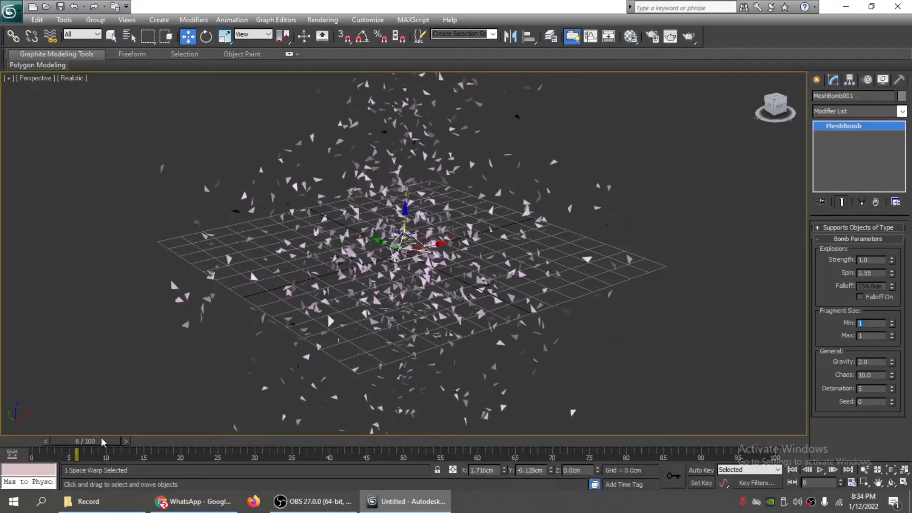
pyautogui.moveTo(101, 437); pyautogui.dragTo(101, 437)
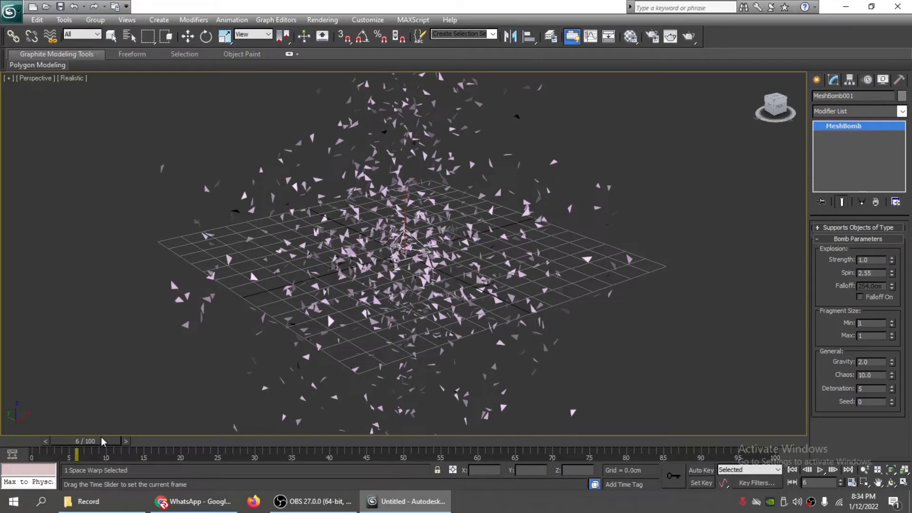
pyautogui.press('w')
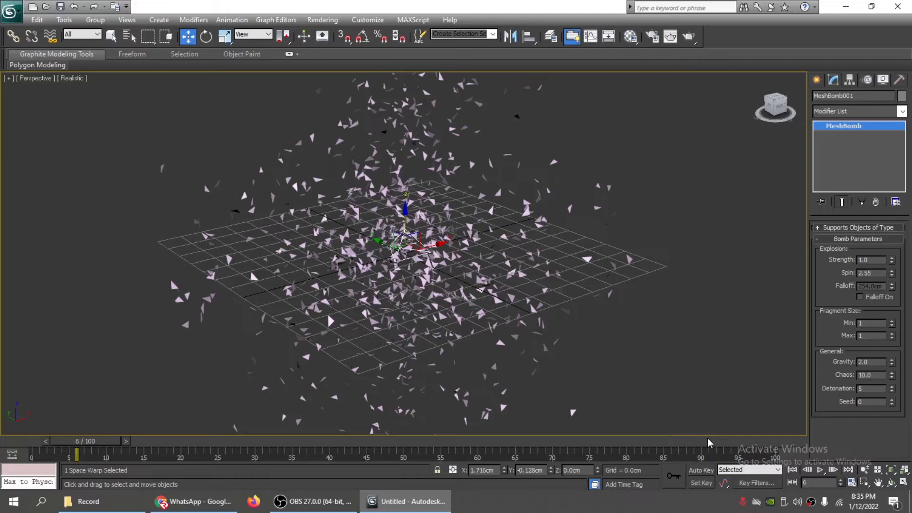
# Step: Set the bomb's detonation to frame 30 and play the animation from the start, returning the timeline to frame 0
pyautogui.doubleClick(860, 388)
pyautogui.write('30')
pyautogui.press('Return')
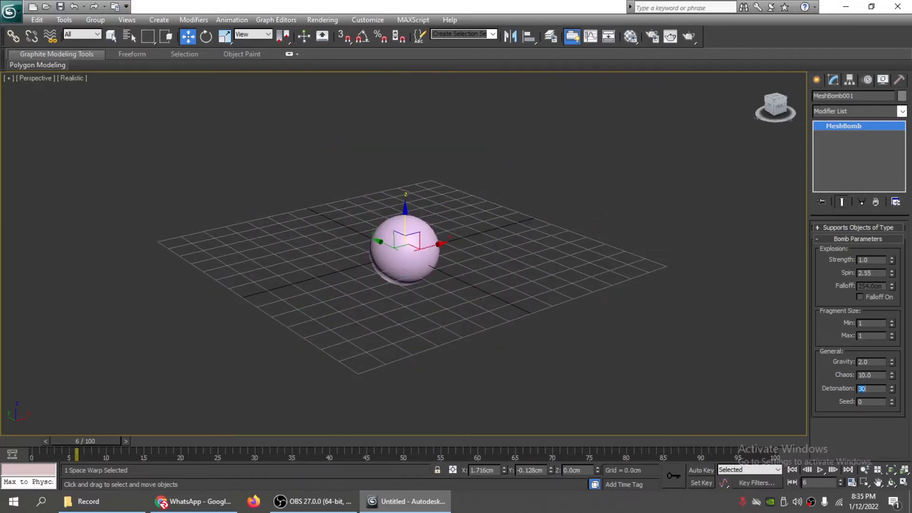
pyautogui.click(792, 469)
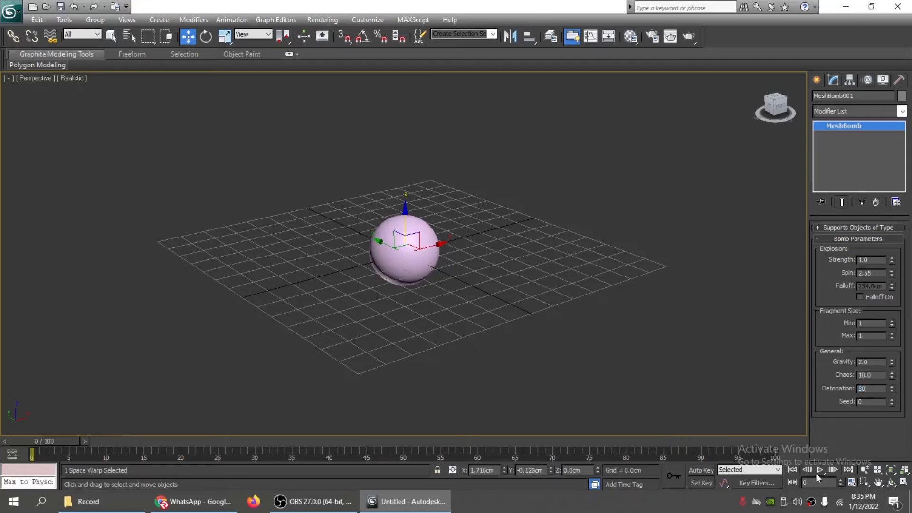
pyautogui.click(820, 470)
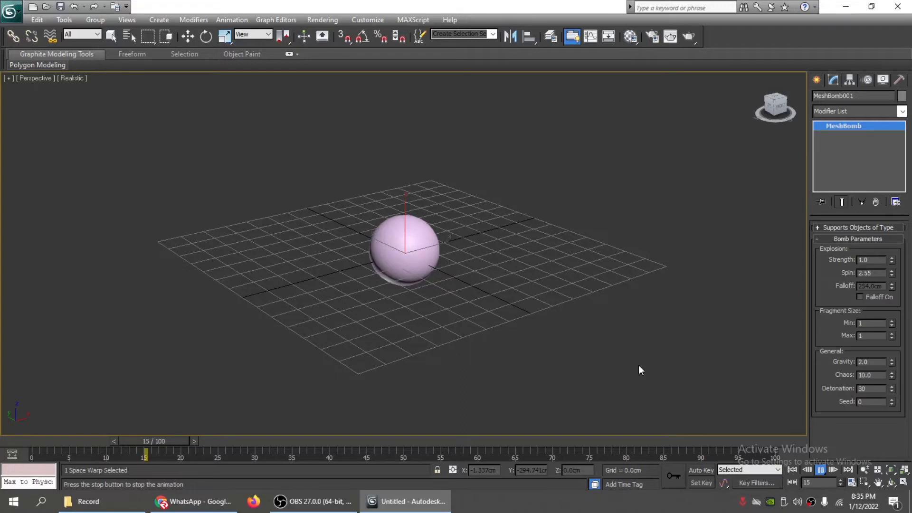
pyautogui.click(820, 470)
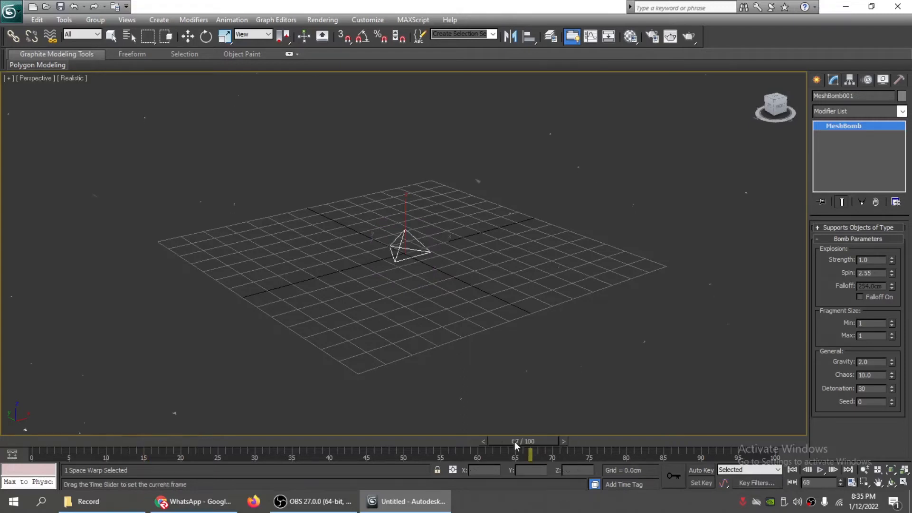
pyautogui.moveTo(536, 441); pyautogui.dragTo(180, 447)
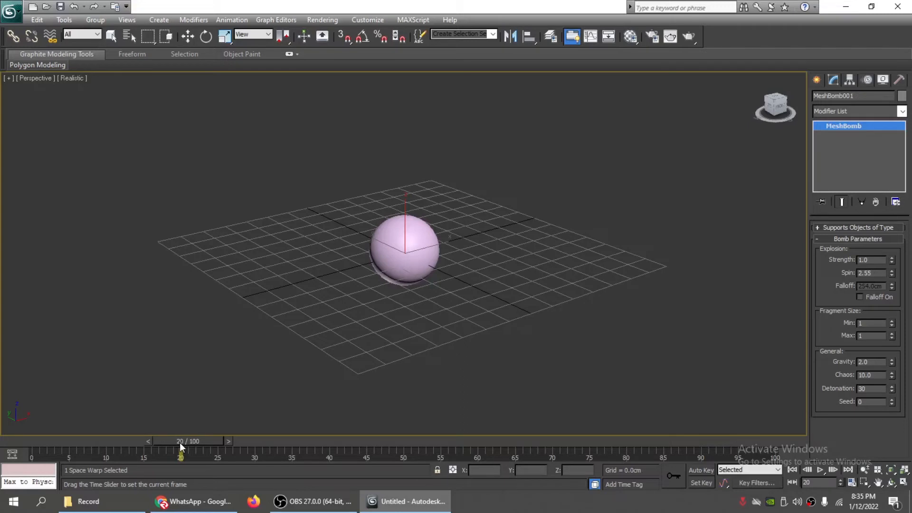
pyautogui.moveTo(180, 444); pyautogui.dragTo(32, 444)
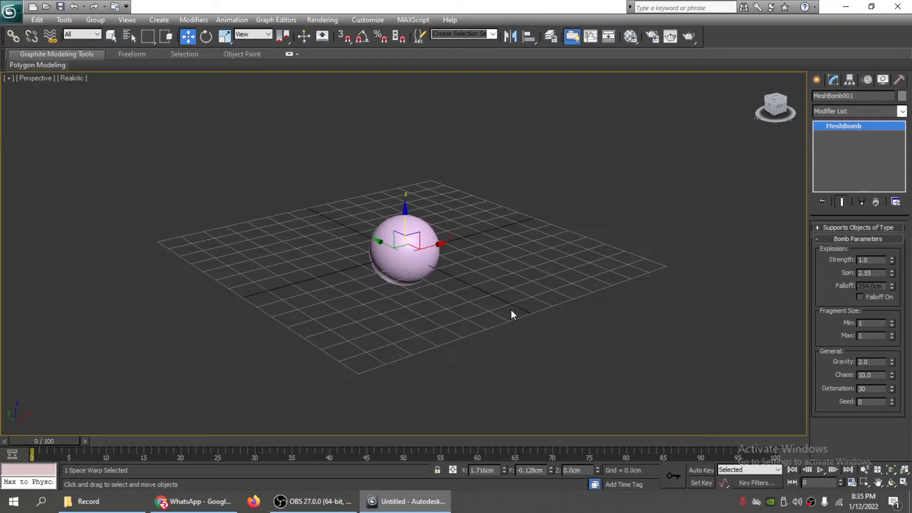
# Step: Create a teapot with a radius of about 18 cm beyond the grid's left corner, away from the sphere
pyautogui.click(816, 79)
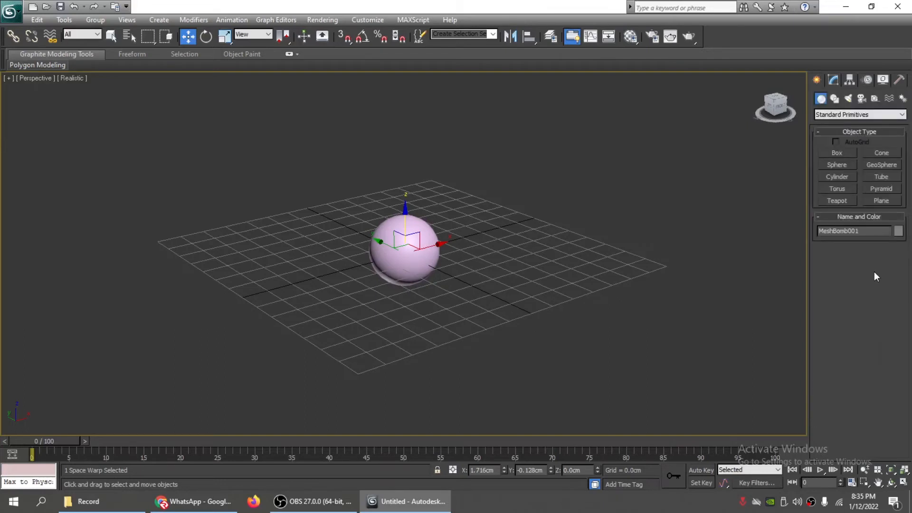
pyautogui.click(837, 200)
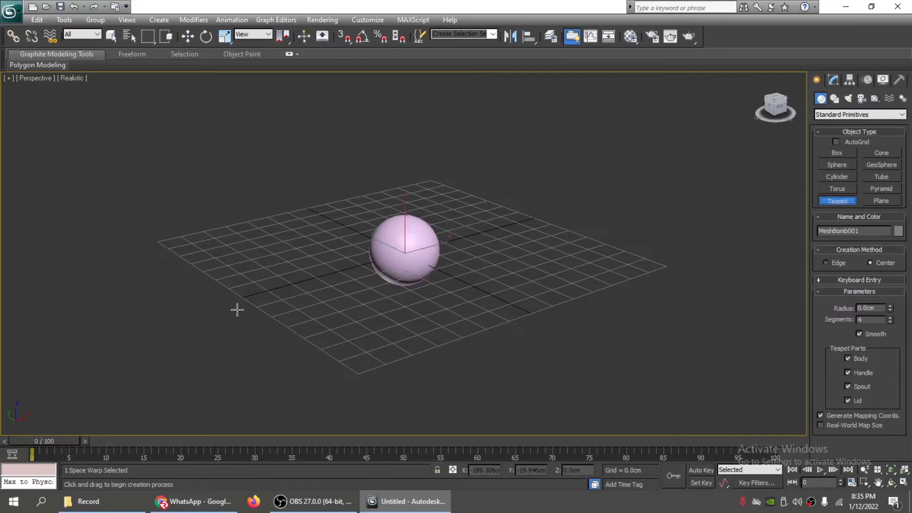
pyautogui.moveTo(133, 328); pyautogui.dragTo(156, 323)
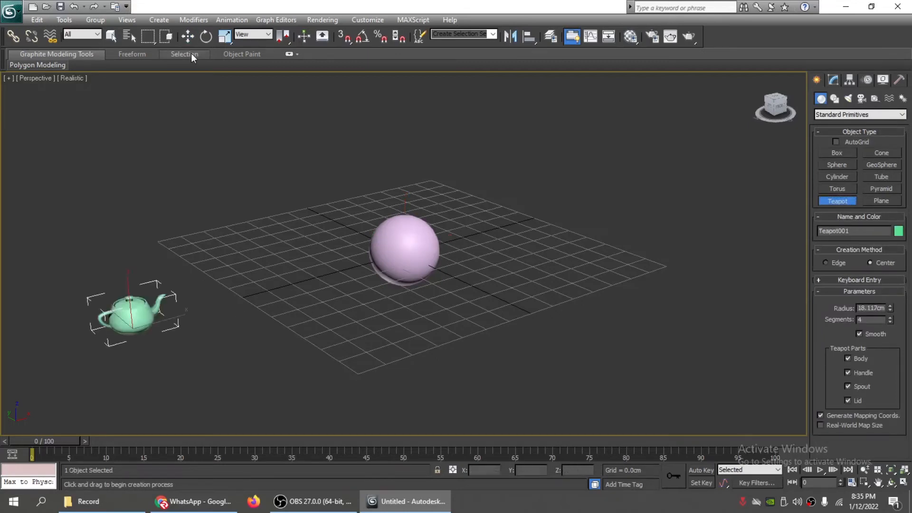
# Step: Animate the teapot with Auto Key so it reaches the sphere at frame 30, and return the timeline to frame 0
pyautogui.press('w')
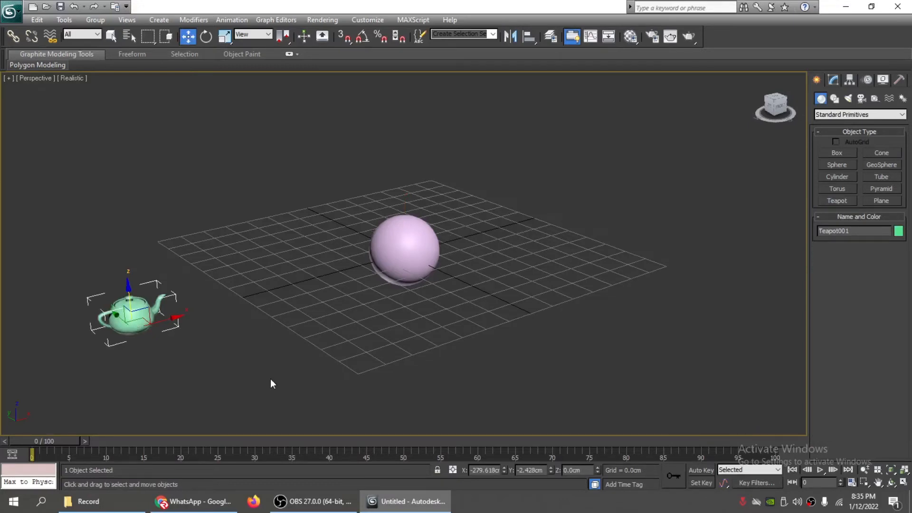
pyautogui.press('n')
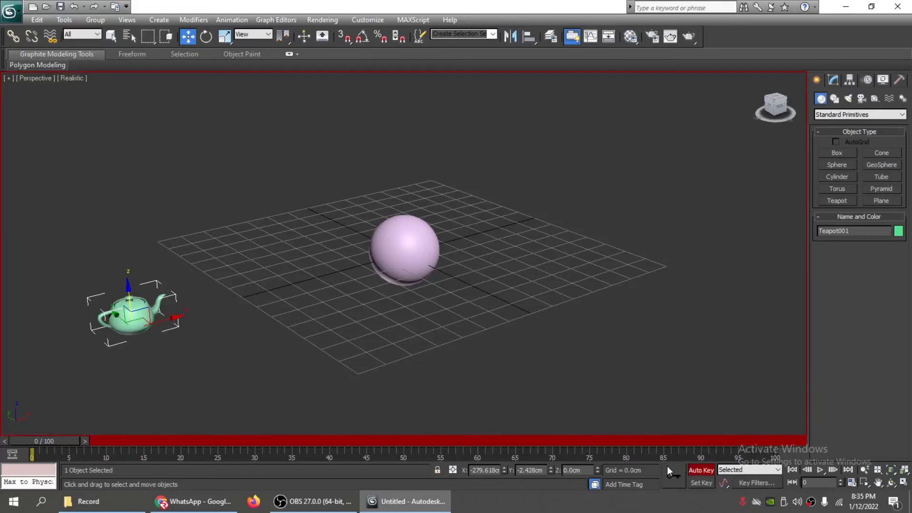
pyautogui.moveTo(67, 441); pyautogui.dragTo(235, 440)
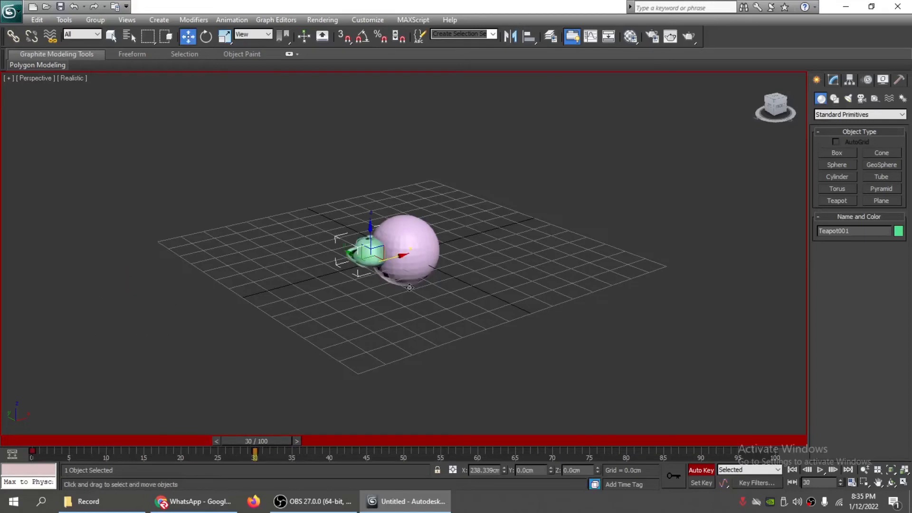
pyautogui.moveTo(409, 288); pyautogui.dragTo(409, 285)
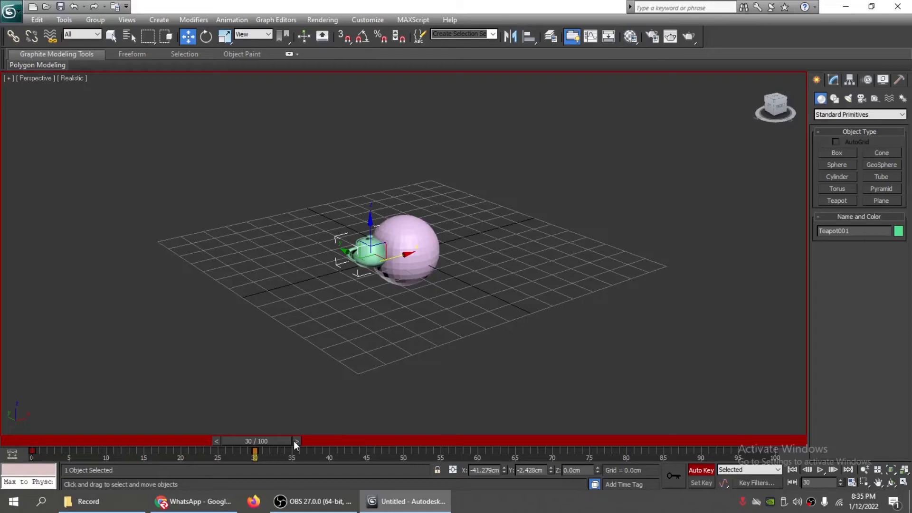
pyautogui.press('n')
pyautogui.moveTo(295, 444); pyautogui.dragTo(74, 431)
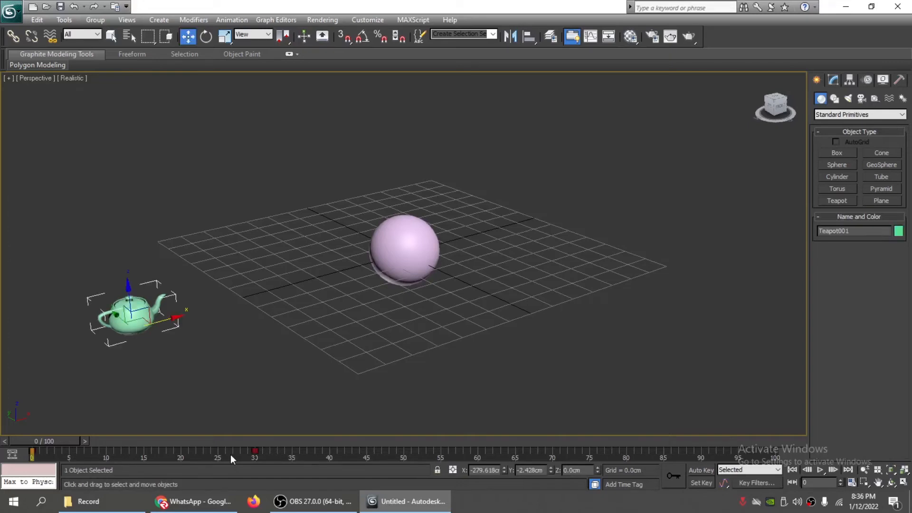
# Step: Try moving the teapot's end key to frame 65 and play the animation from the start
pyautogui.moveTo(254, 450); pyautogui.dragTo(452, 457)
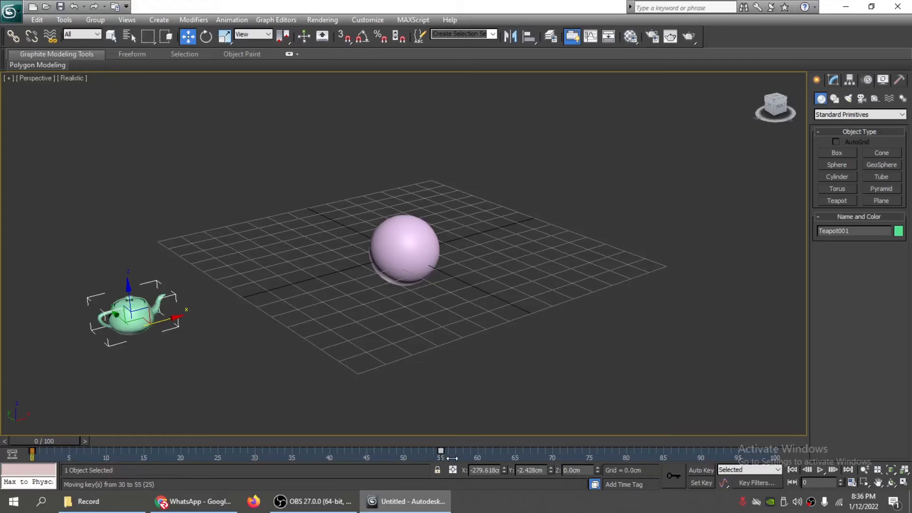
pyautogui.moveTo(452, 457); pyautogui.dragTo(527, 457)
pyautogui.click(820, 470)
pyautogui.click(820, 471)
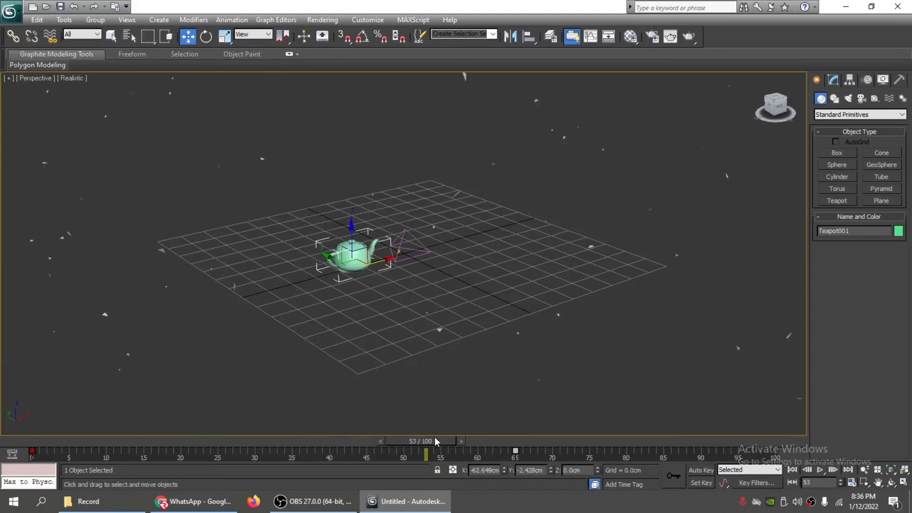
pyautogui.press('Home')
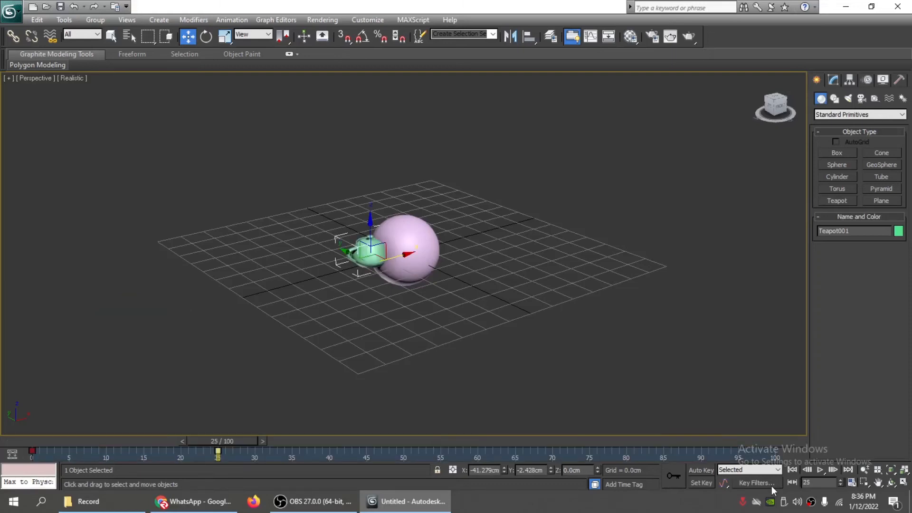
# Step: Key the teapot at frame 25 past the sphere and beyond the grid's far right side, scrubbing back to frame 10
pyautogui.press('n')
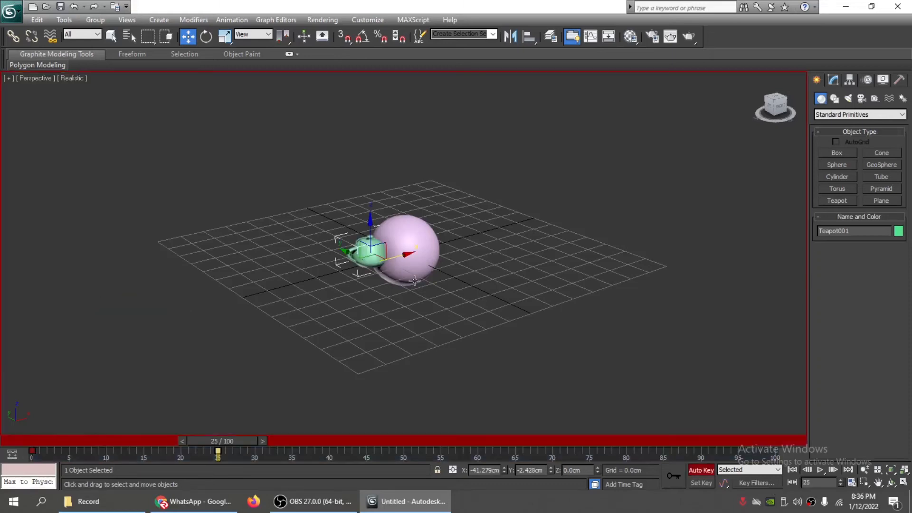
pyautogui.moveTo(414, 280); pyautogui.dragTo(721, 185)
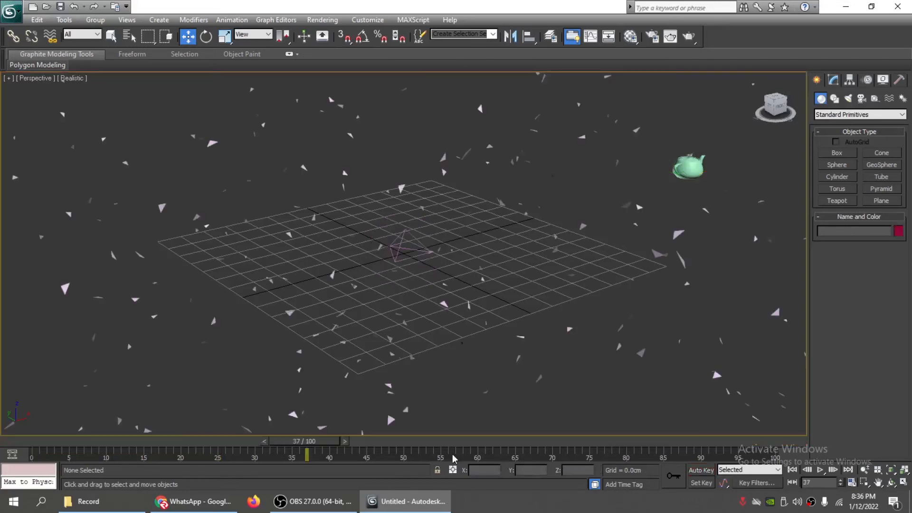
pyautogui.moveTo(328, 441); pyautogui.dragTo(139, 443)
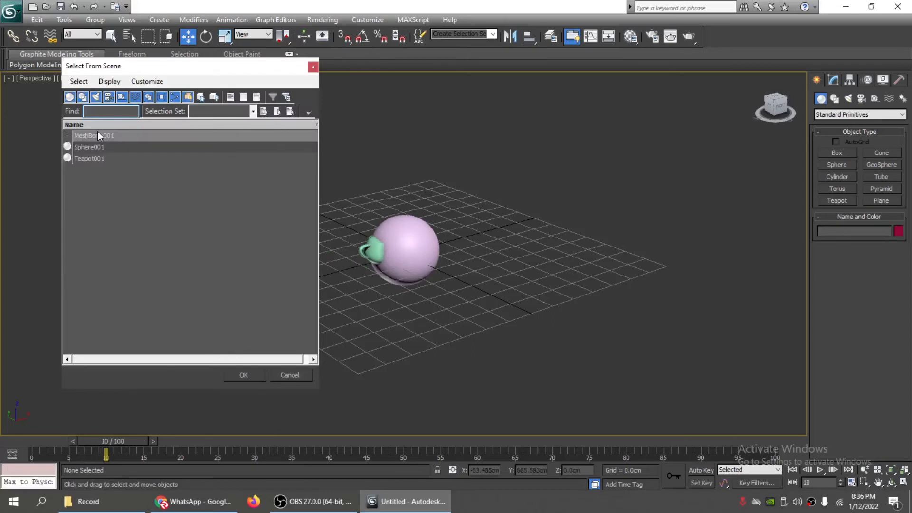
# Step: Retime the sphere bomb's detonation to match the teapot's arrival, checking it by playback and scrubbing, and return to frame 0
pyautogui.click(98, 136)
pyautogui.click(247, 374)
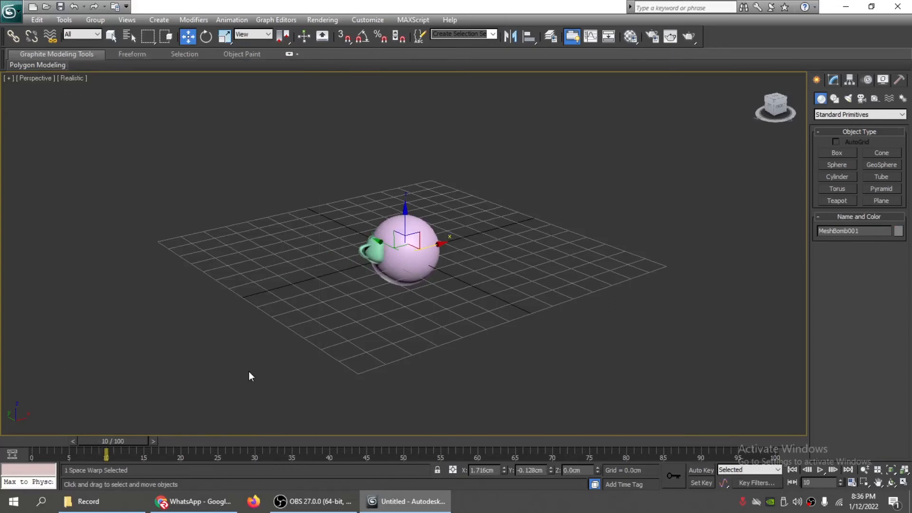
pyautogui.click(833, 79)
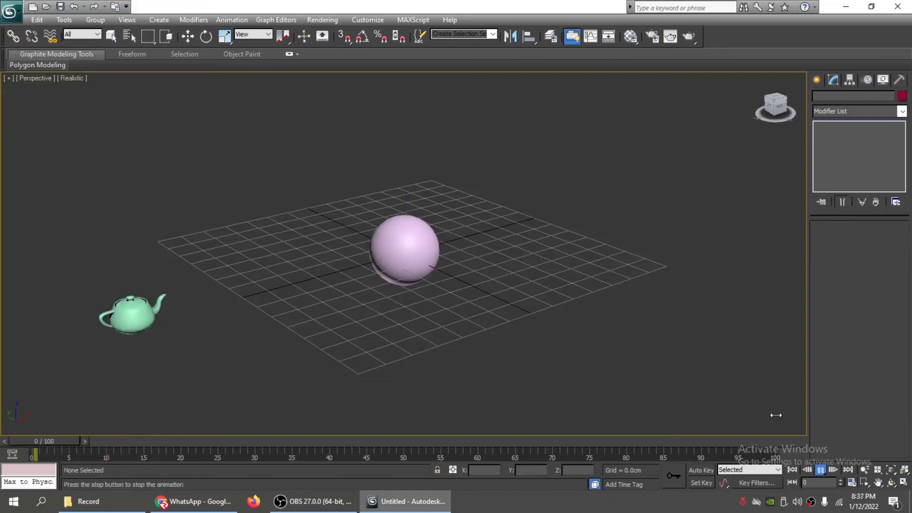
pyautogui.click(816, 468)
pyautogui.moveTo(358, 444); pyautogui.dragTo(24, 423)
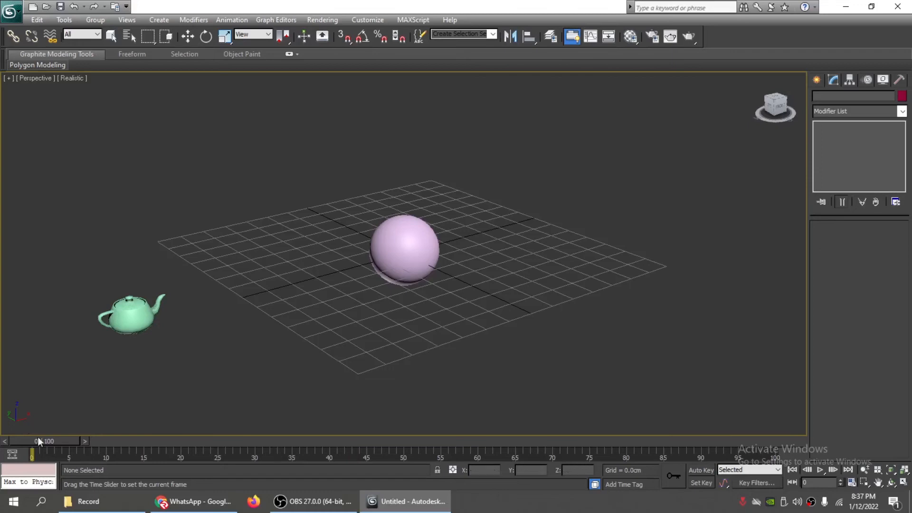
pyautogui.moveTo(38, 441); pyautogui.dragTo(80, 441)
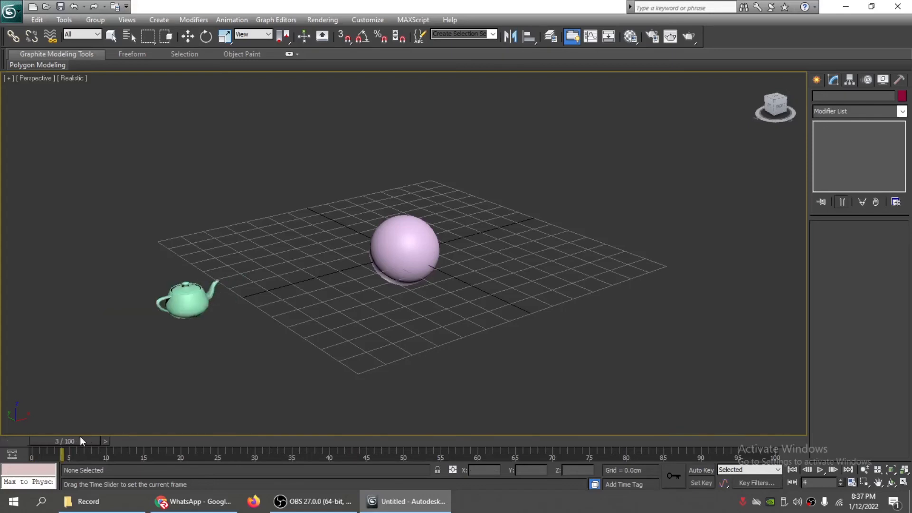
pyautogui.press('Home')
pyautogui.press('w')
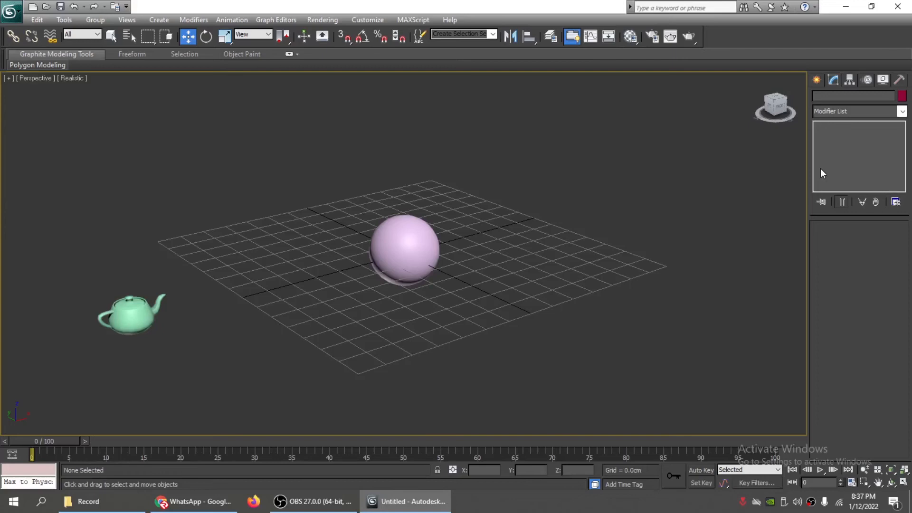
# Step: Create a second Bomb space warp on the grid's far right side with a spin of 5 and chaos of 10
pyautogui.click(525, 219)
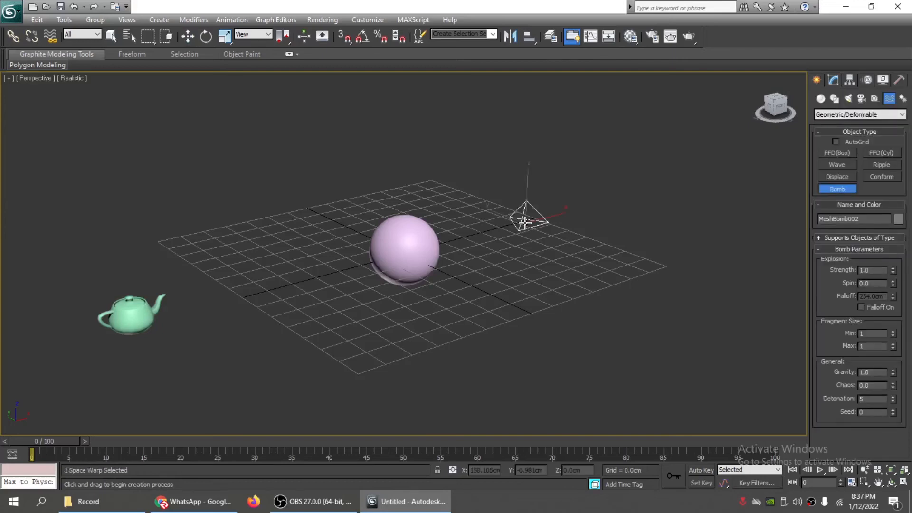
pyautogui.press('w')
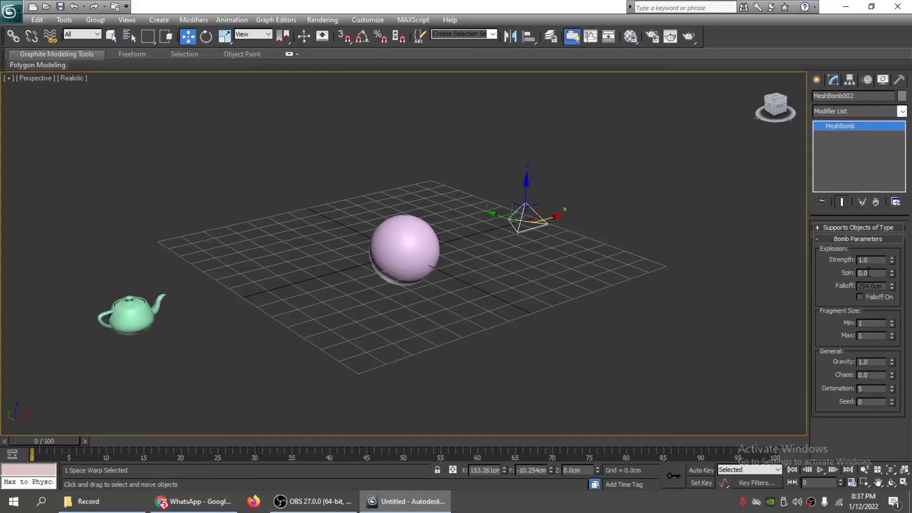
pyautogui.doubleClick(871, 272)
pyautogui.write('5')
pyautogui.doubleClick(871, 375)
pyautogui.write('10')
# Step: Create a box about 71 cm long, 62 cm wide and 54 cm high around the second bomb
pyautogui.click(817, 80)
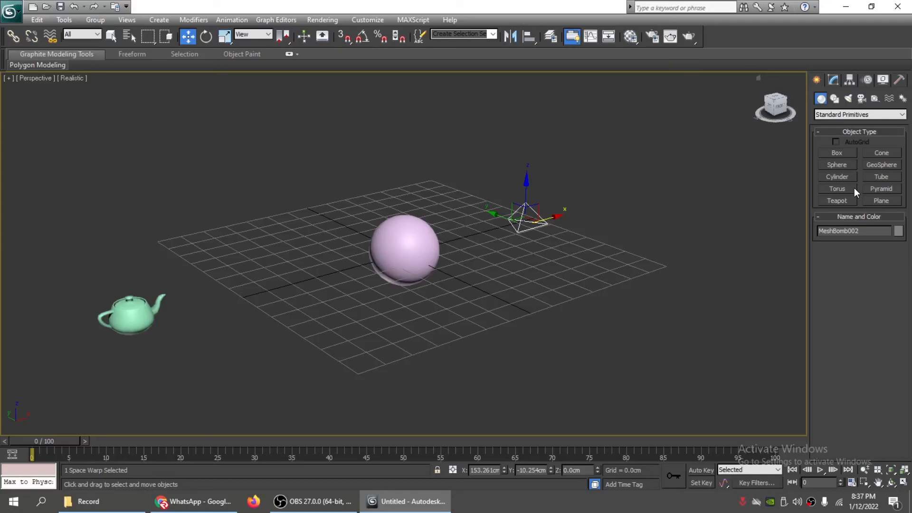
pyautogui.click(836, 152)
pyautogui.moveTo(500, 215); pyautogui.dragTo(587, 222)
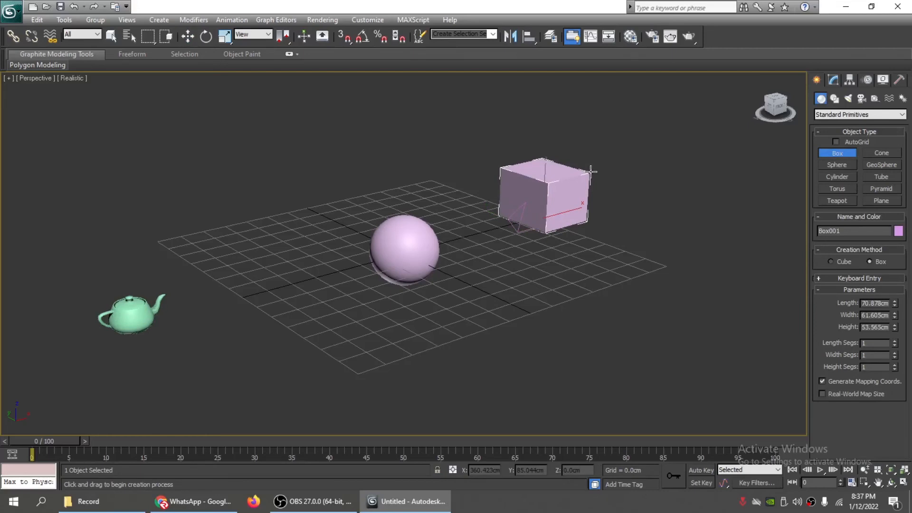
# Step: Bind the box to the second bomb and set its length, width and height segments to 20, scrubbing to frame 2
pyautogui.click(49, 38)
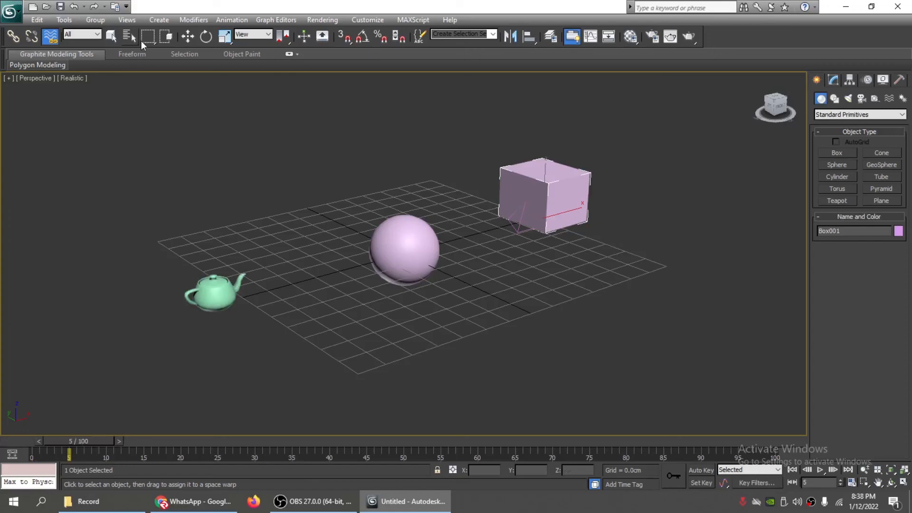
pyautogui.press('w')
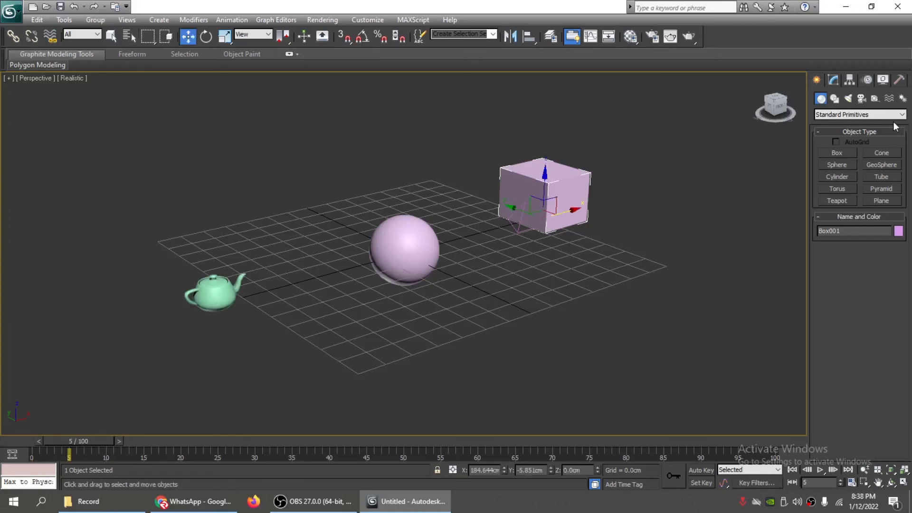
pyautogui.click(833, 79)
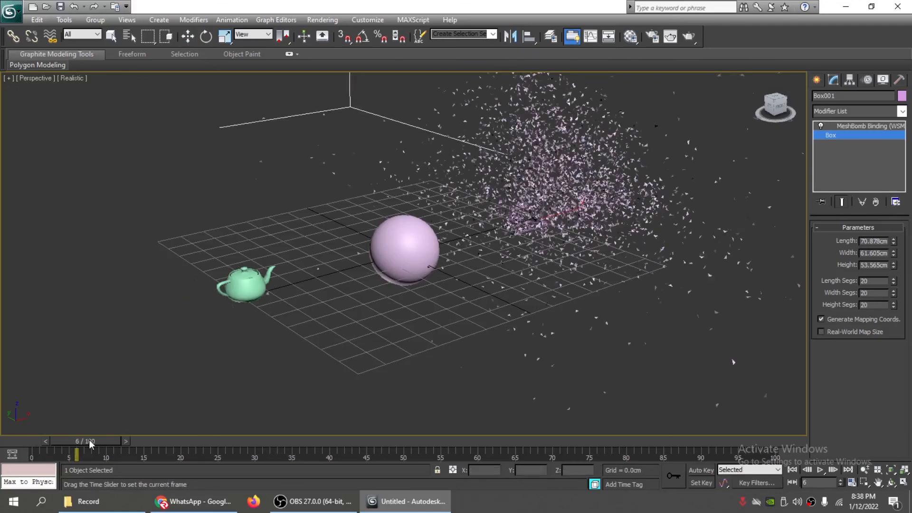
pyautogui.moveTo(89, 440); pyautogui.dragTo(64, 437)
pyautogui.press('w')
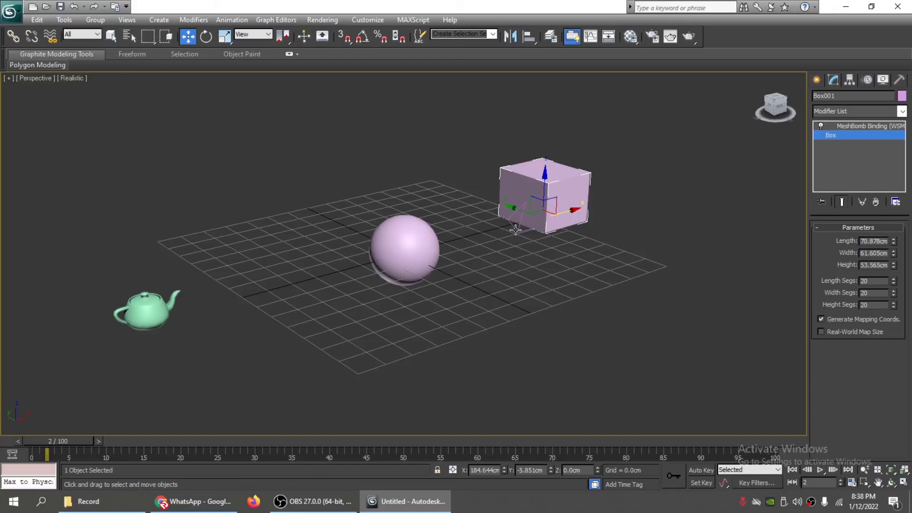
# Step: Scrub to frame 14 to compare the explosions with the teapot's position, and play the animation
pyautogui.moveTo(82, 441); pyautogui.dragTo(164, 435)
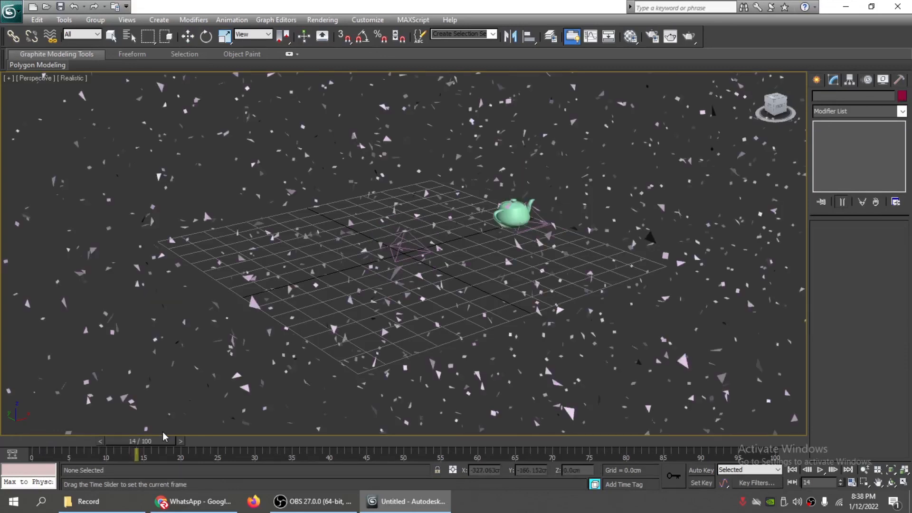
pyautogui.press('w')
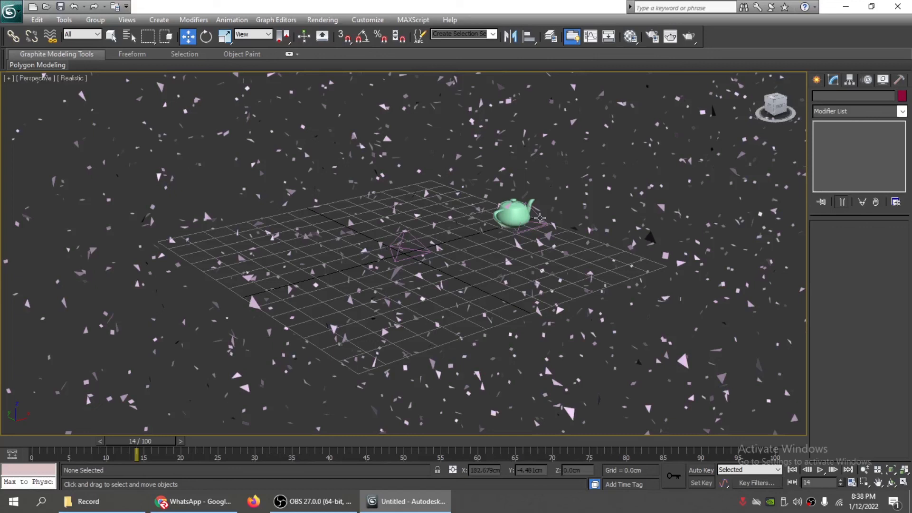
pyautogui.press('/')
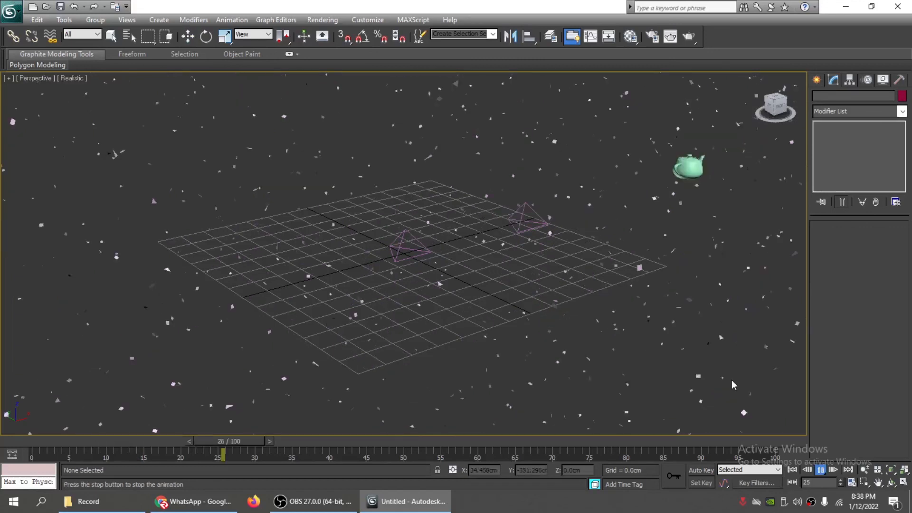